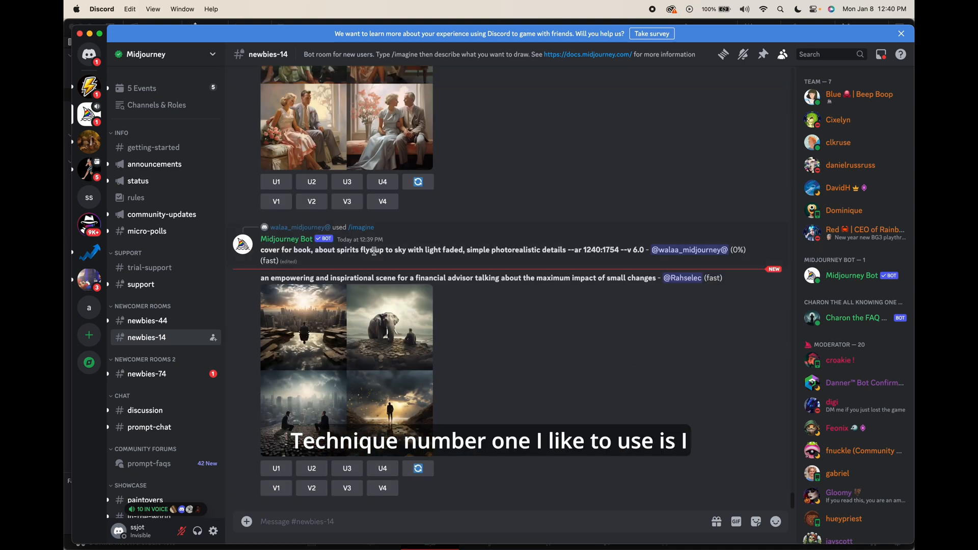
Submit an imagine command with the prompt "8k album art imagine if sabyasachi designed shoes with nike --ar 9:16"
text(/imagin)
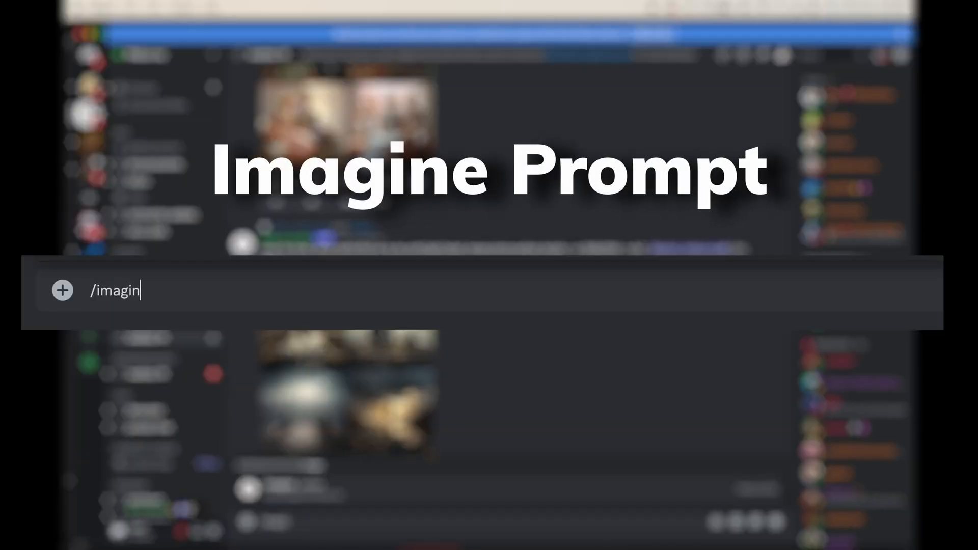
click(359, 492)
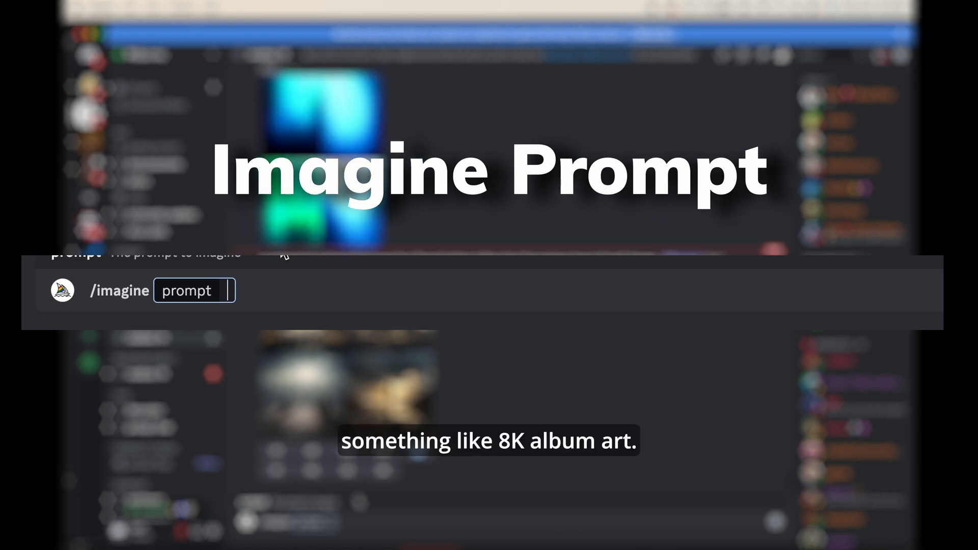
text(8k album)
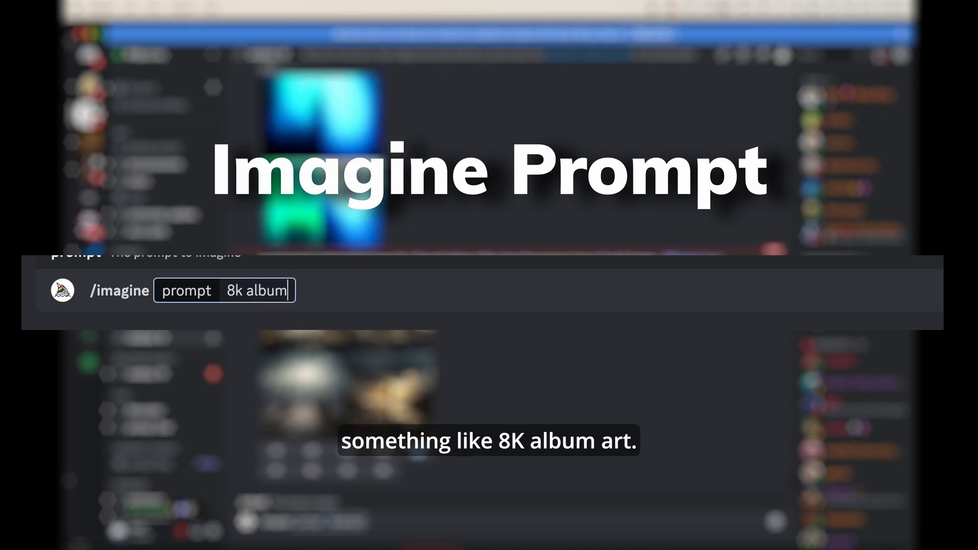
text( art imagine )
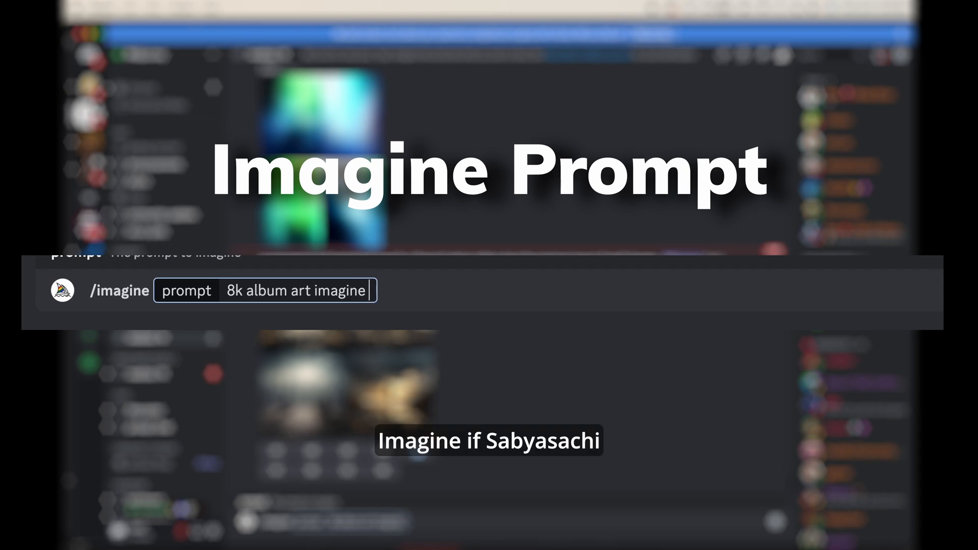
text(if sabyasachi)
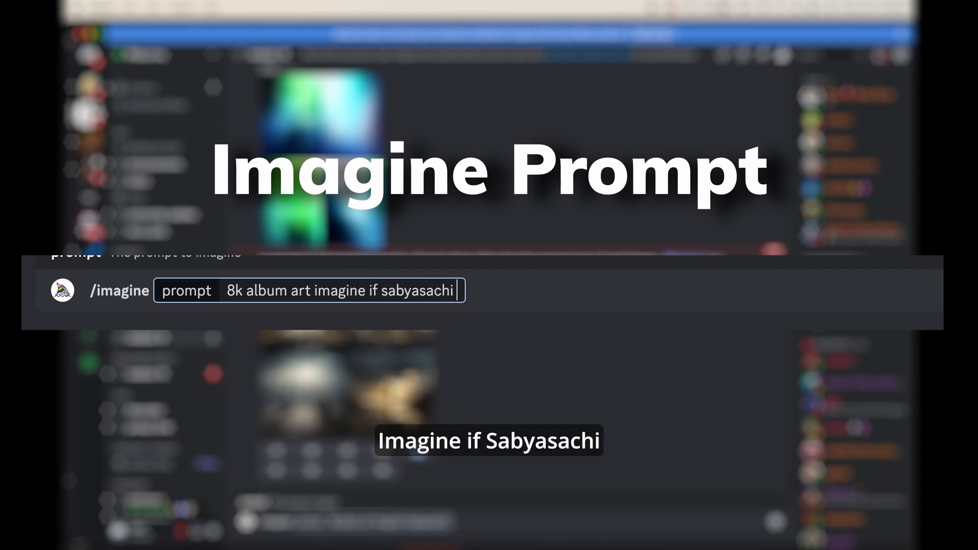
text( designed shoes )
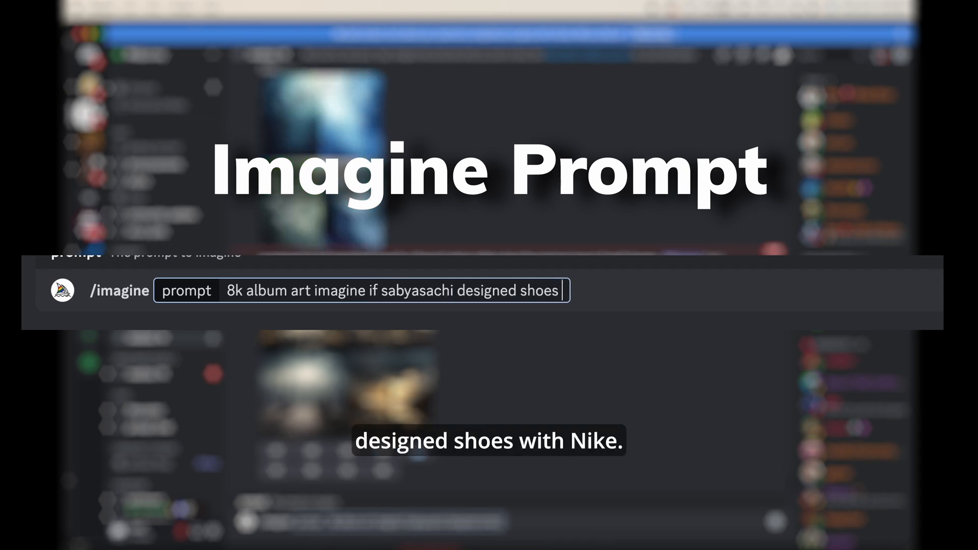
text(with nike )
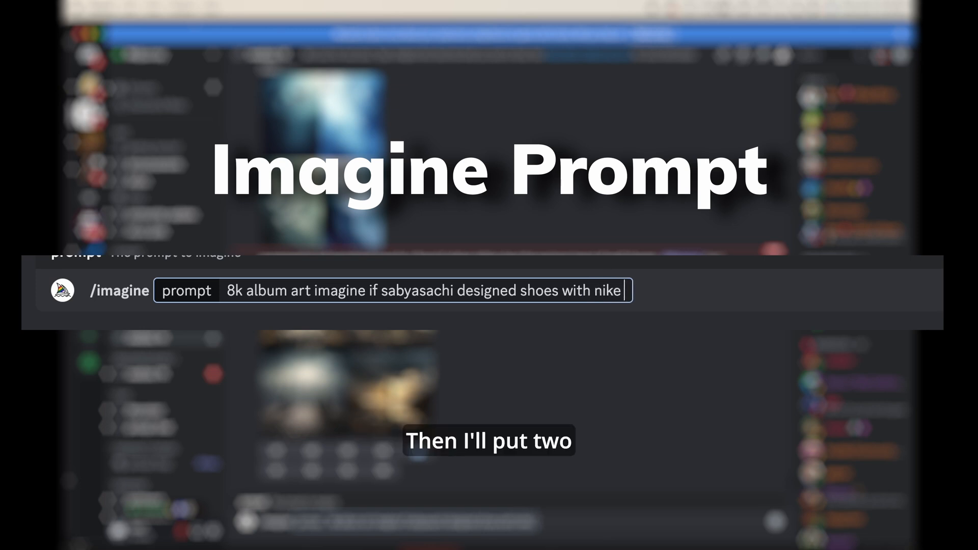
text(--a)
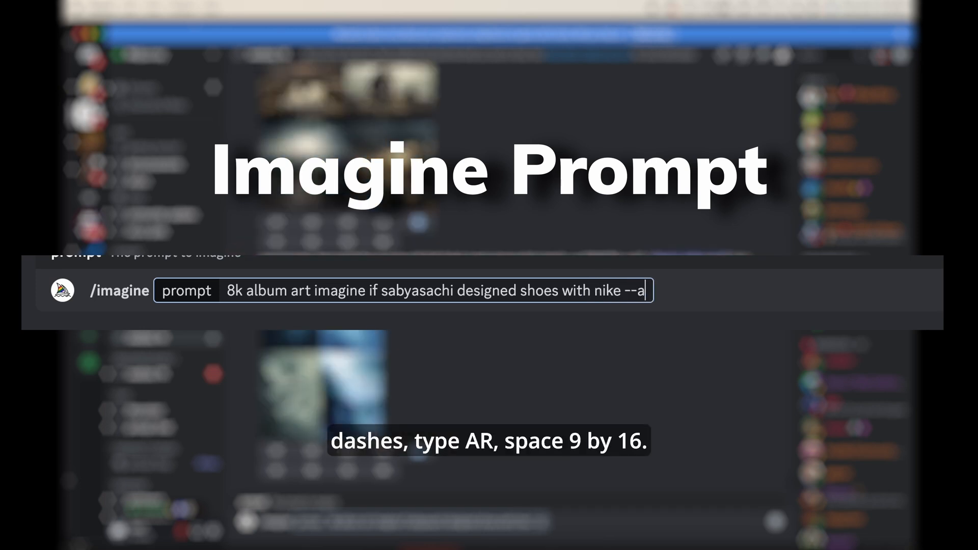
text(r 9:16)
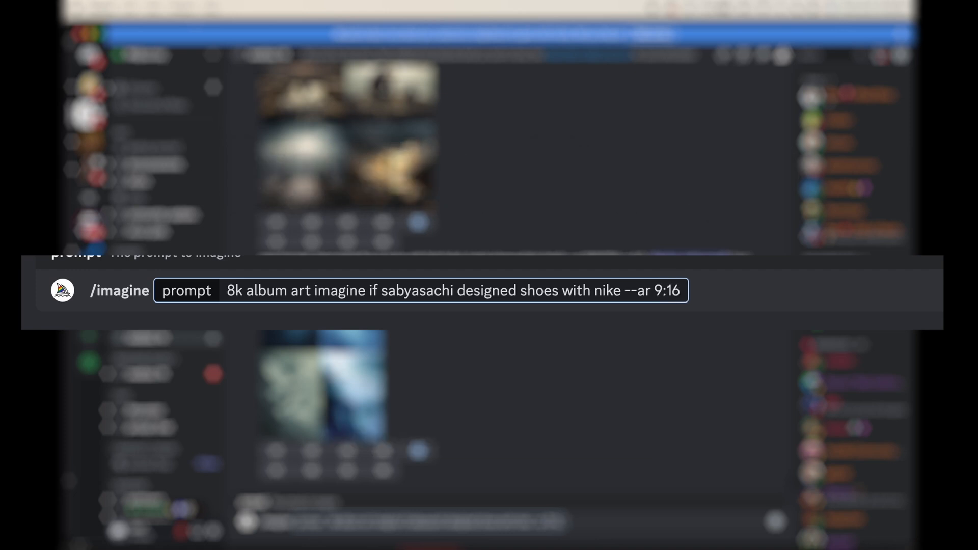
key(Return)
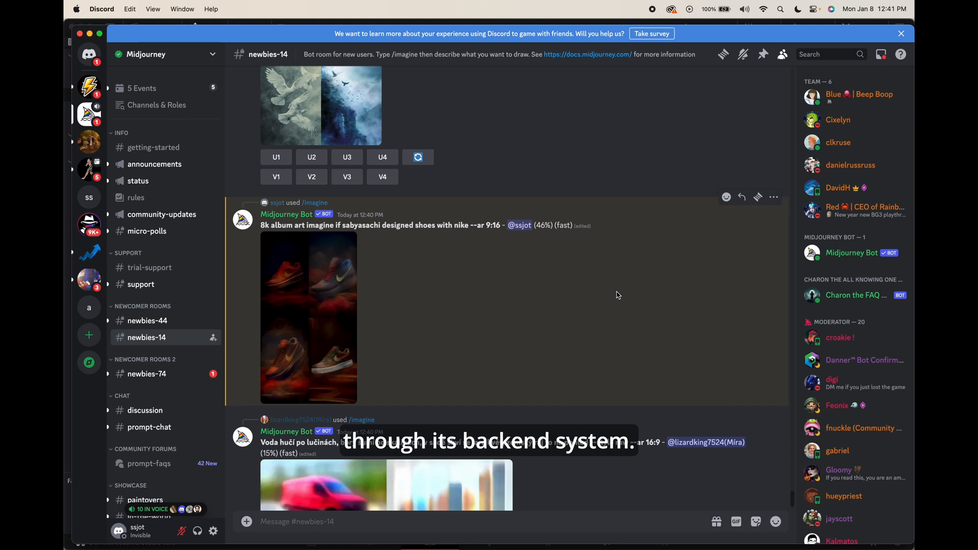
Inspect the generated shoe grid enlarged and upscale its first image
click(314, 342)
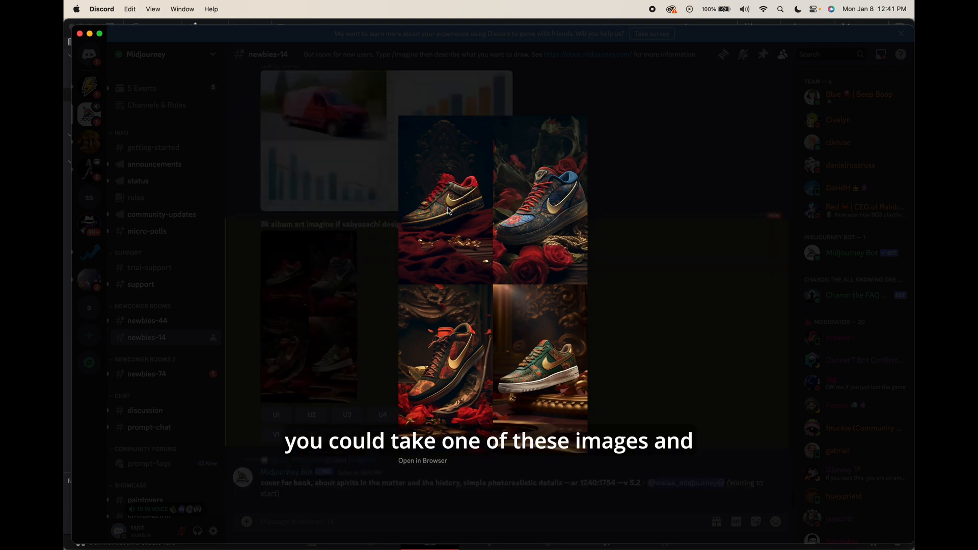
click(328, 383)
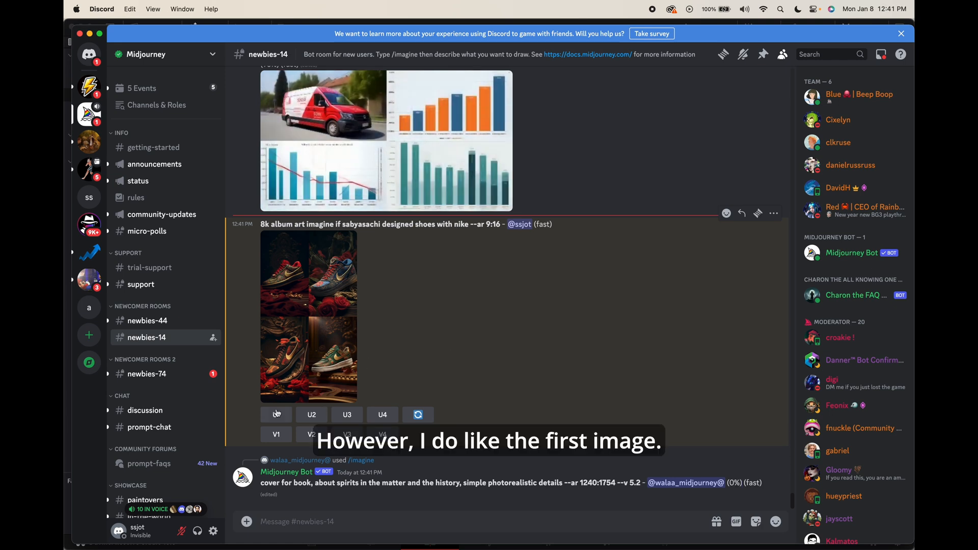
click(278, 414)
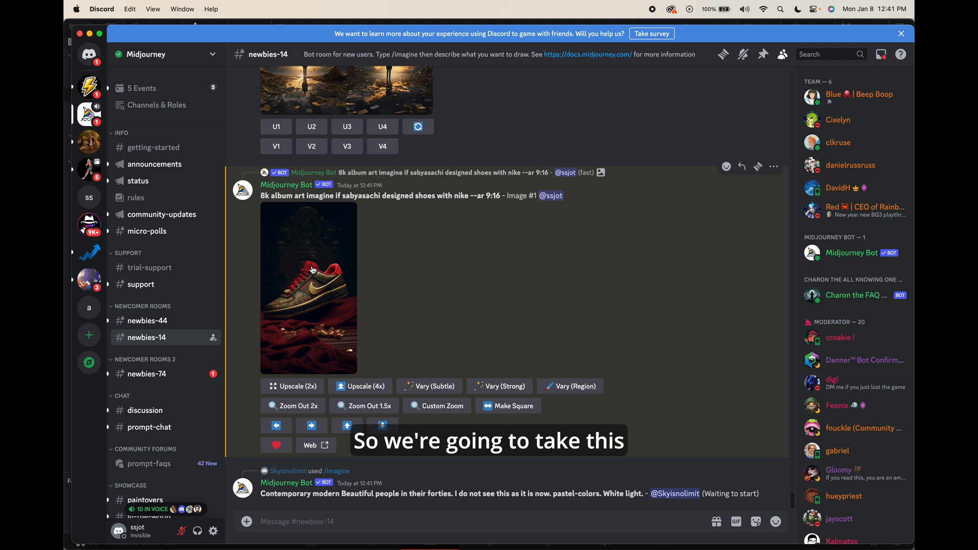
Save the upscaled shoe image to the computer as a PNG file
right_click(313, 270)
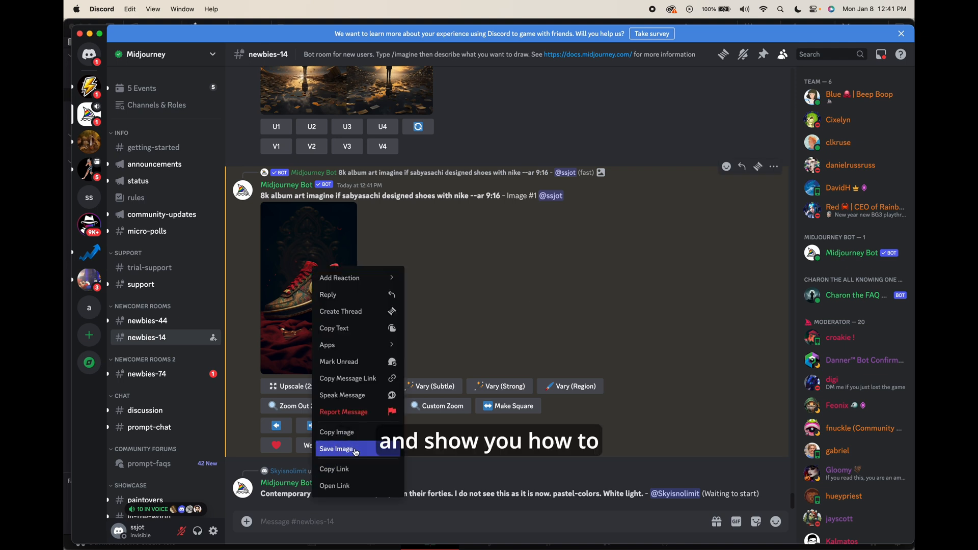
click(356, 449)
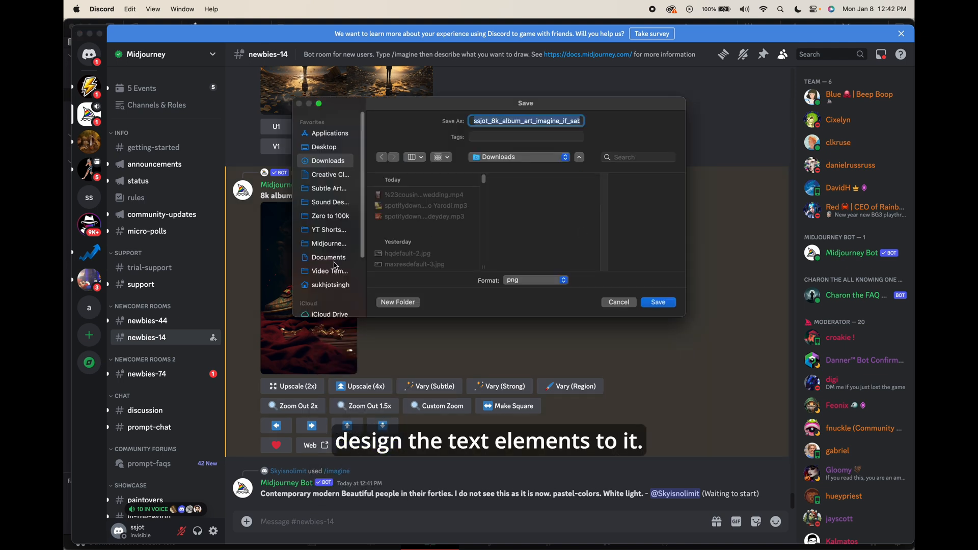
key(Return)
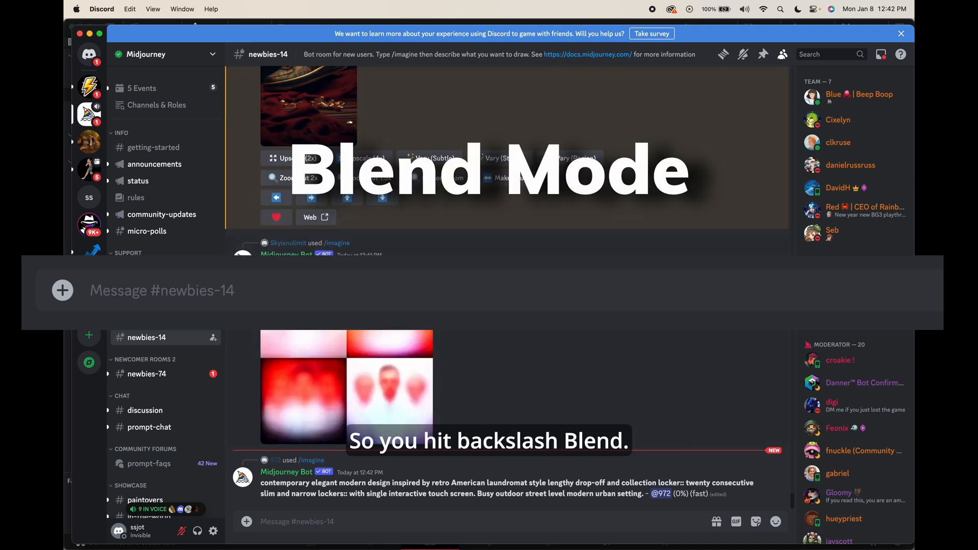
Start a blend command and attach the Desktop screenshot of a hand over pink flowers as image1
text(/blend)
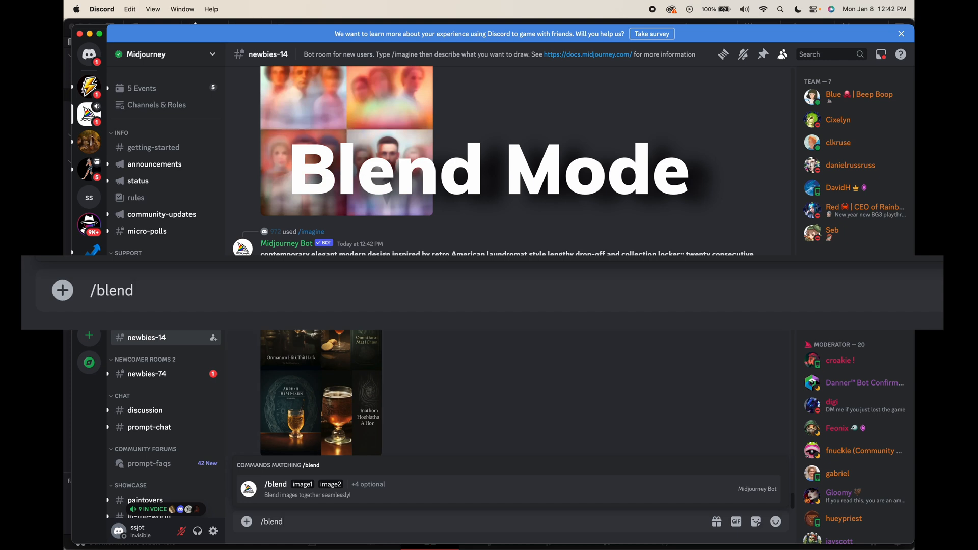
click(513, 492)
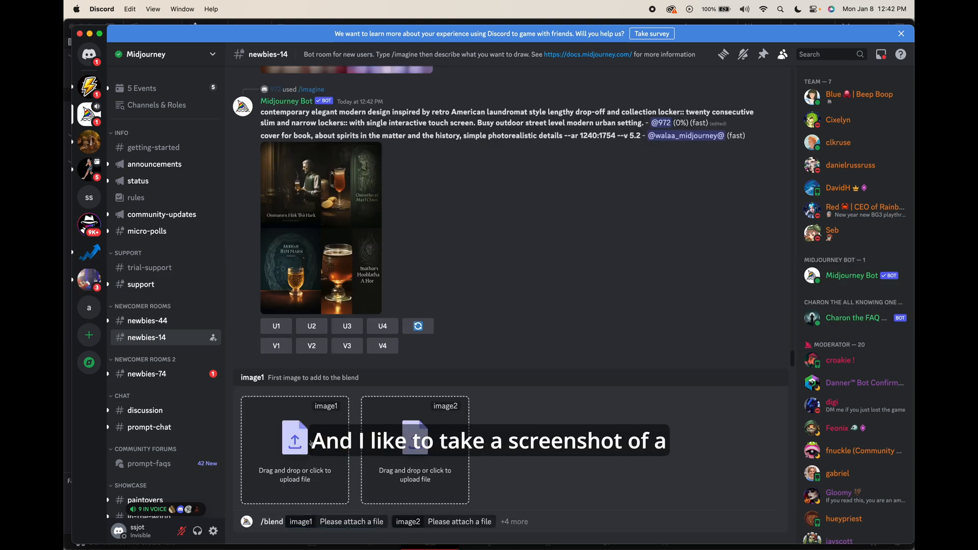
click(310, 442)
click(330, 149)
scroll(410, 203, down, 5)
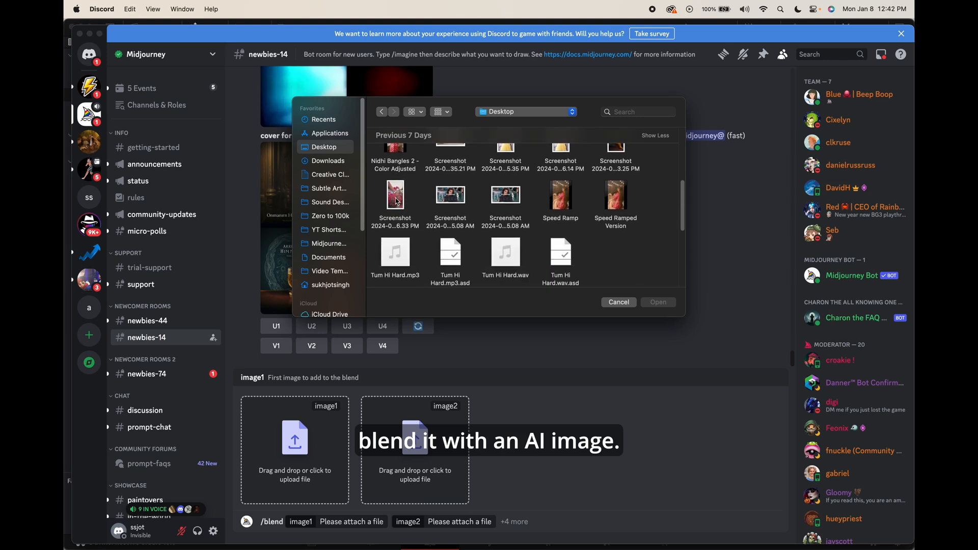
click(397, 203)
click(670, 303)
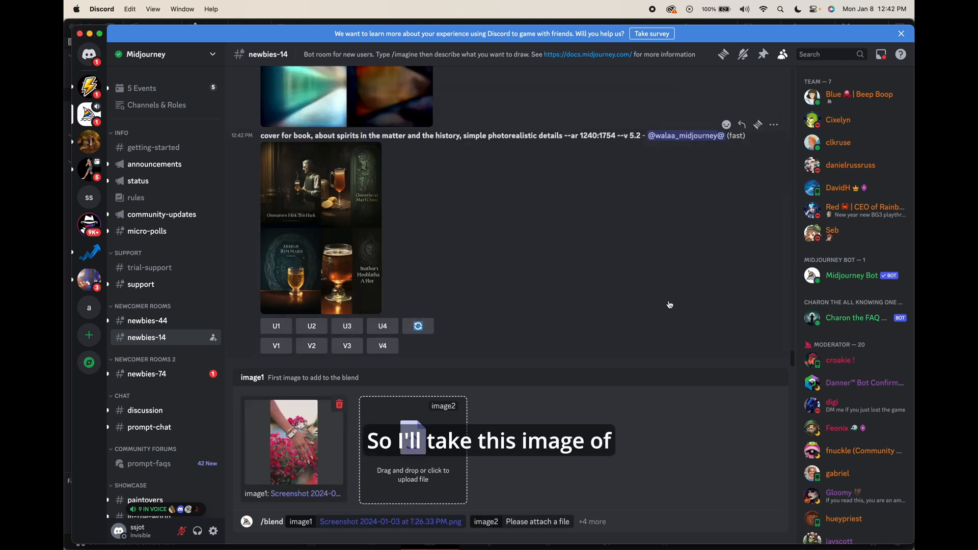
Attach the red-flower album art ending in 142a.png from the New folder inside Midjourney Images as image2, and submit the blend
click(426, 452)
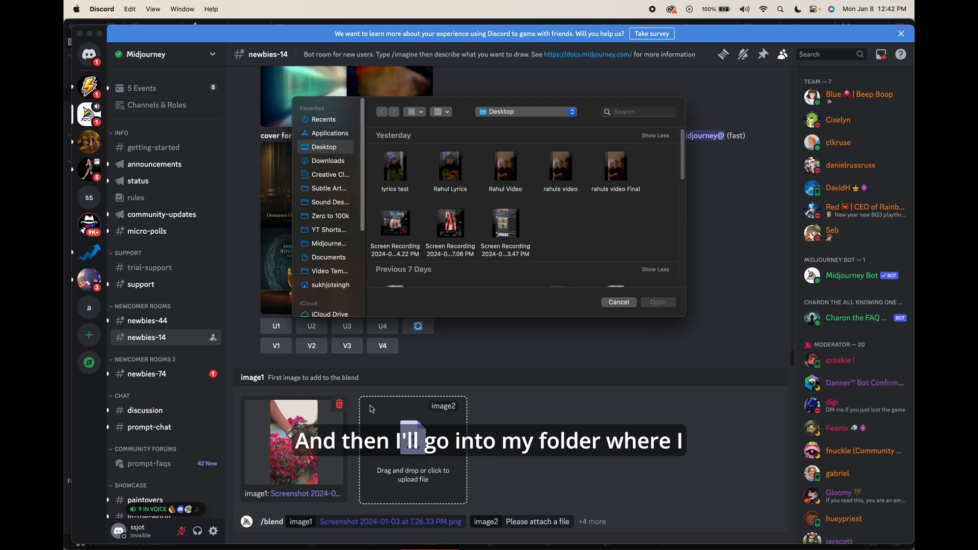
click(325, 244)
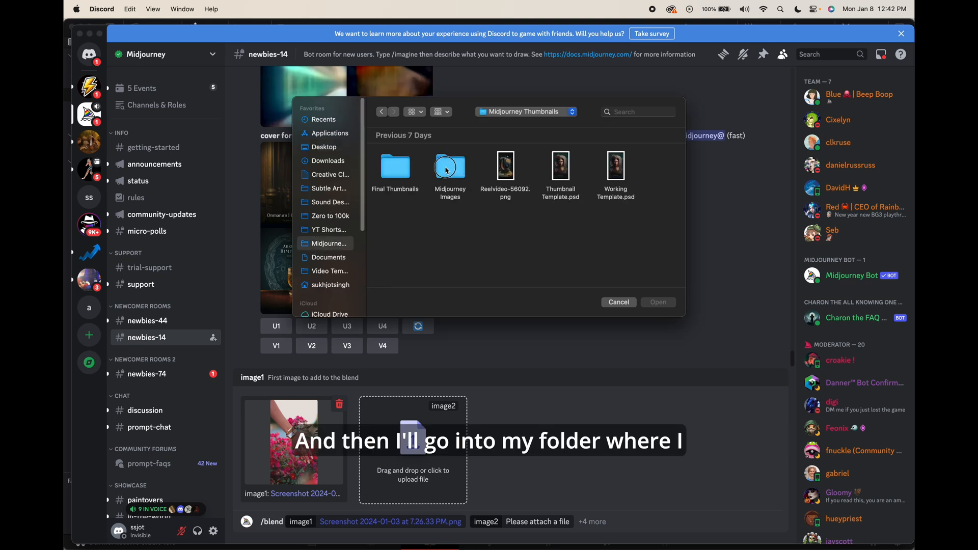
double_click(447, 171)
double_click(396, 169)
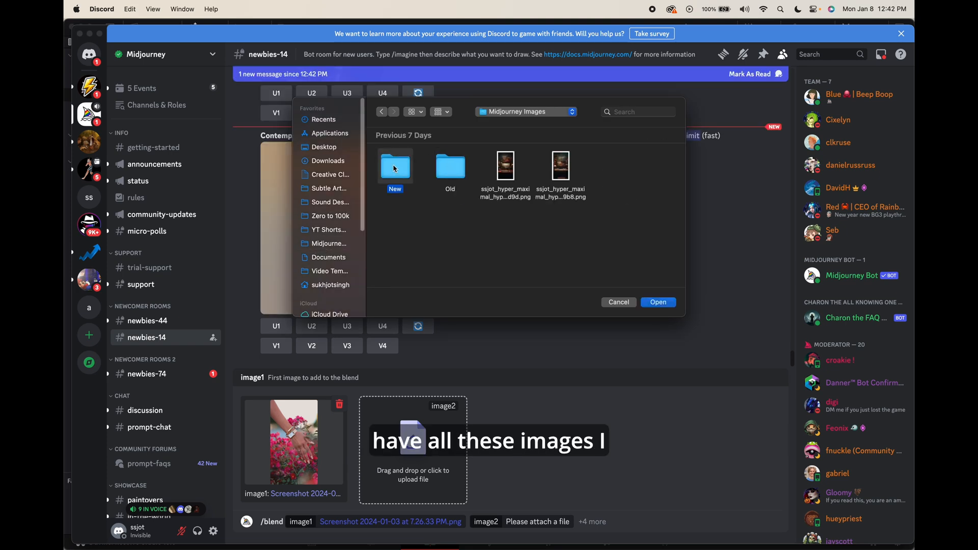
scroll(580, 265, down, 2)
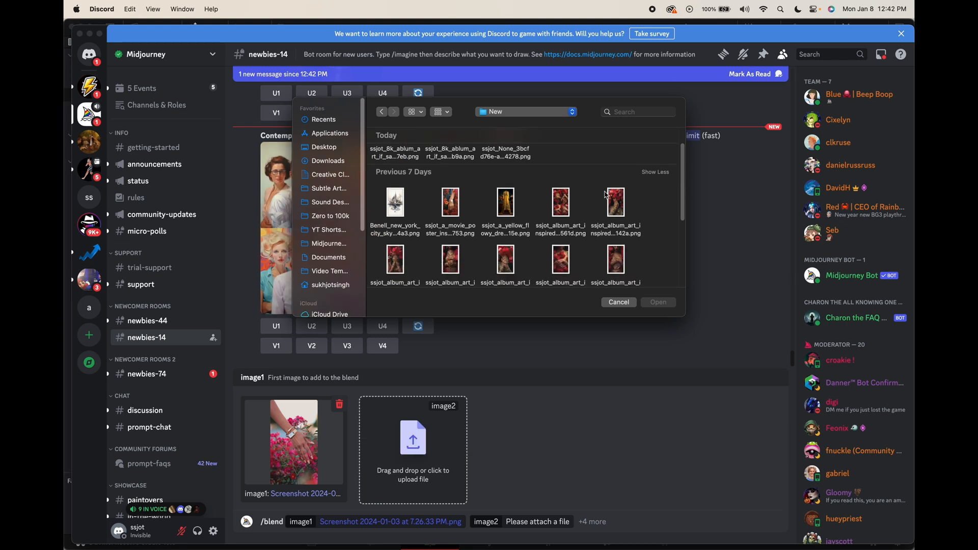
scroll(591, 226, down, 5)
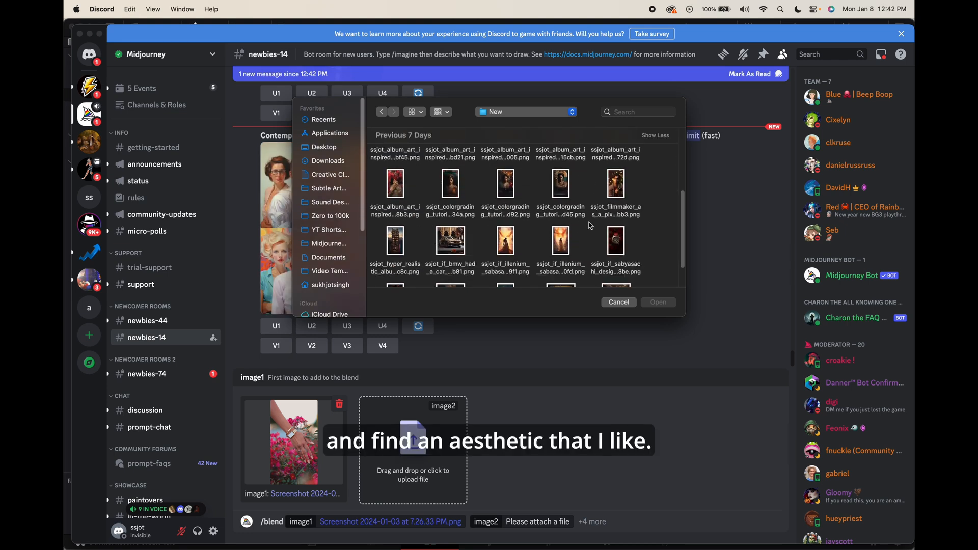
scroll(590, 226, up, 3)
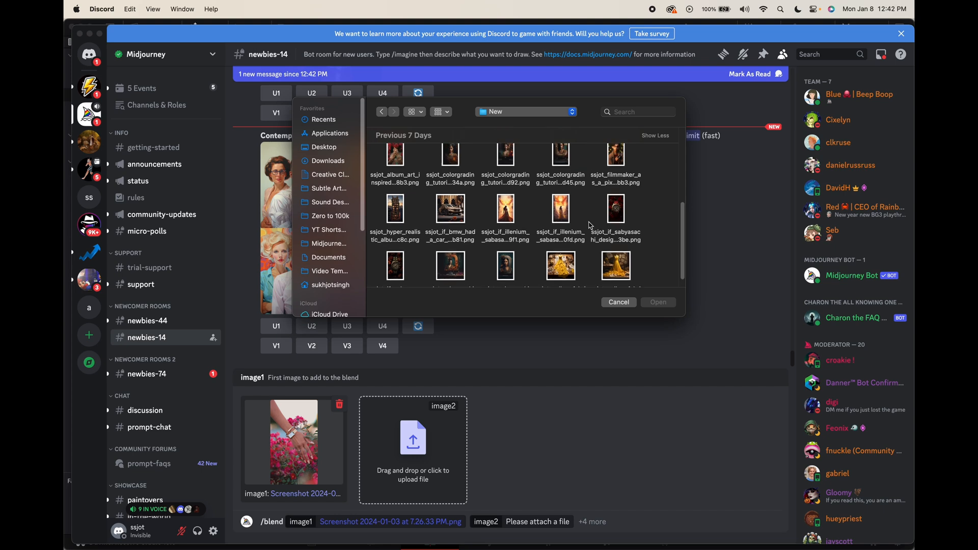
scroll(590, 225, up, 2)
click(614, 194)
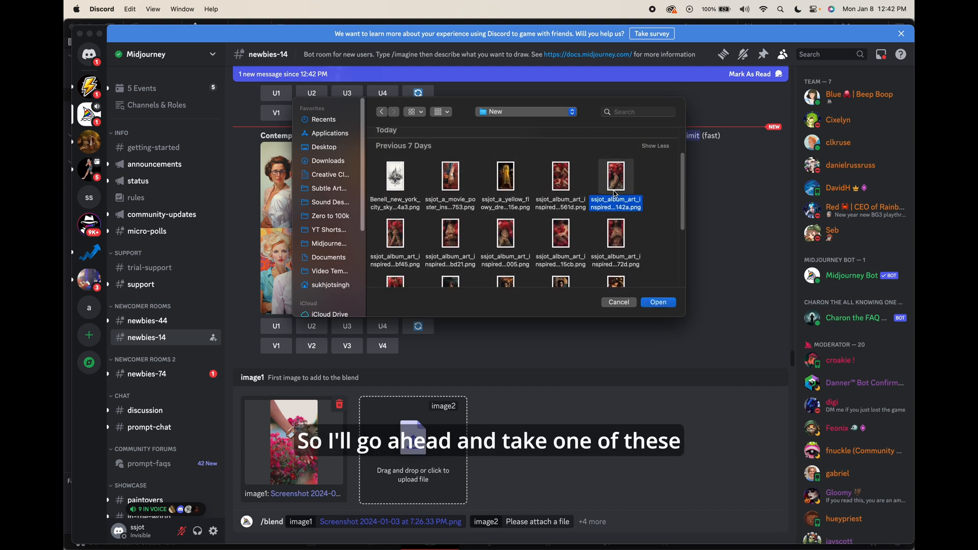
key(space)
key(space)
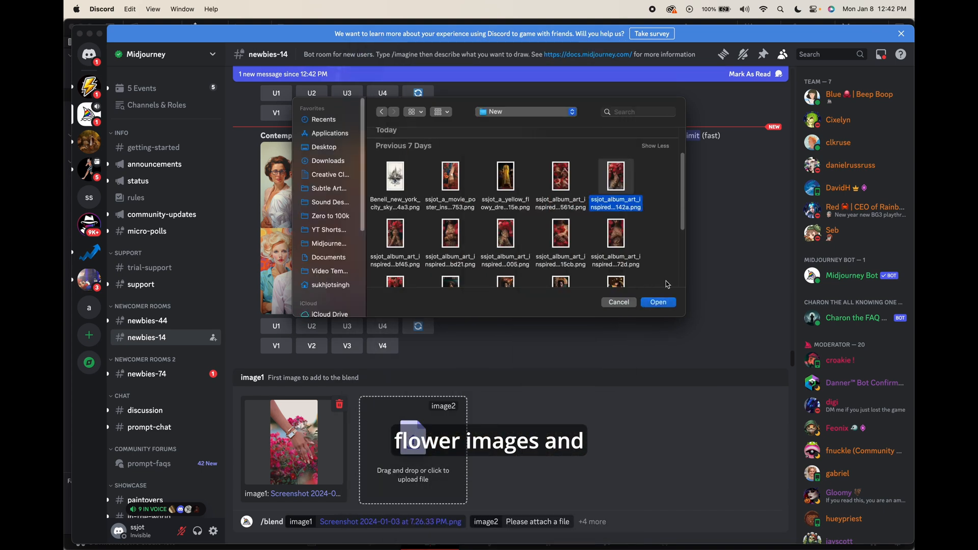
click(658, 302)
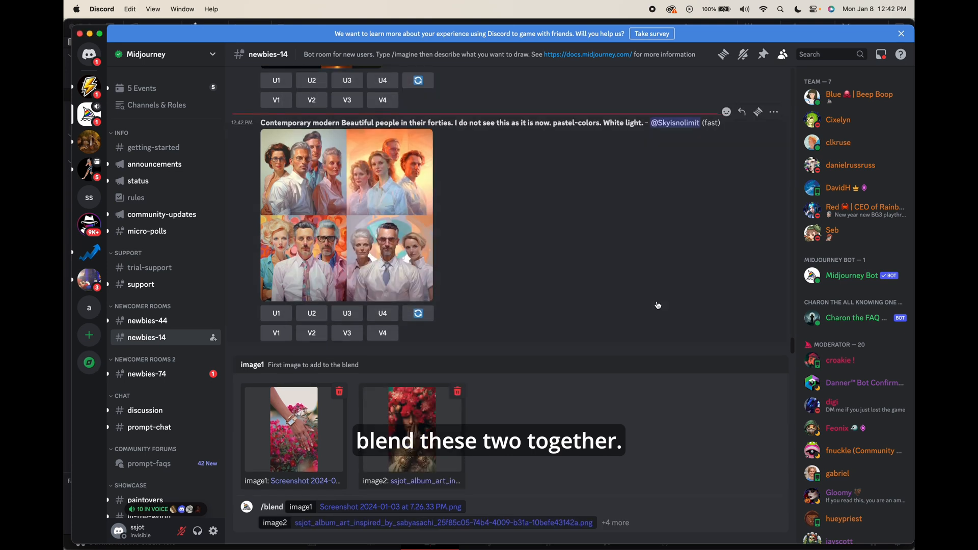
key(Return)
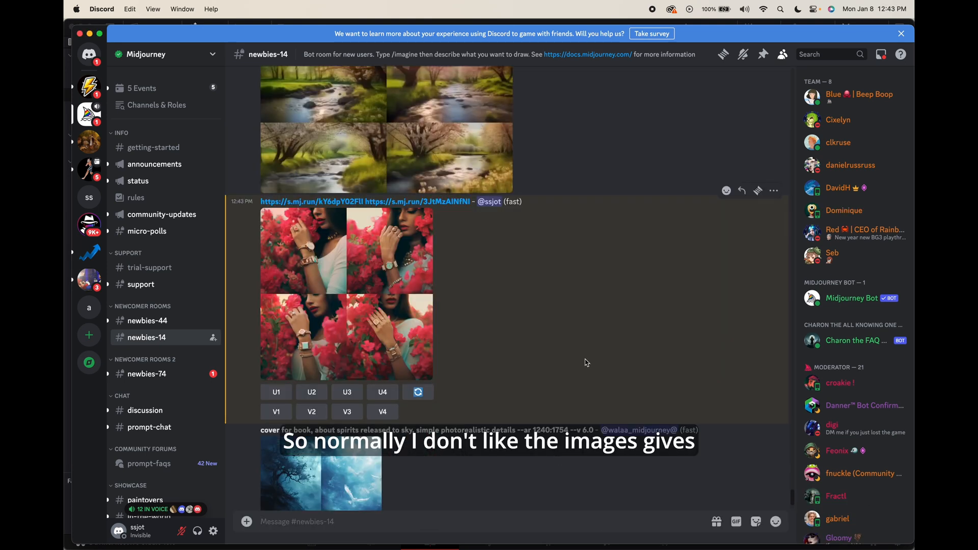
View the blended image grid enlarged, and copy the link of the red-flower and gold-jewellery image in the personal server's games channel
click(402, 314)
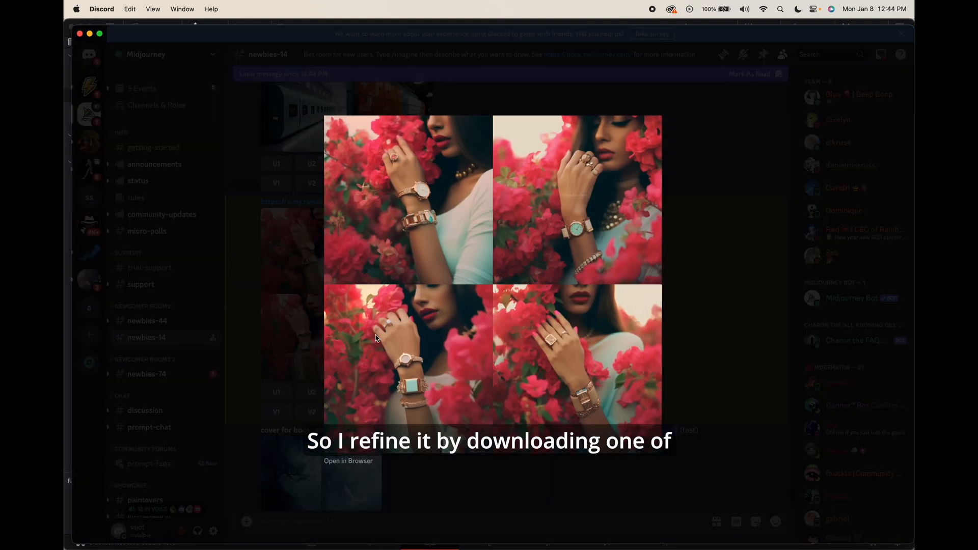
click(466, 498)
click(90, 199)
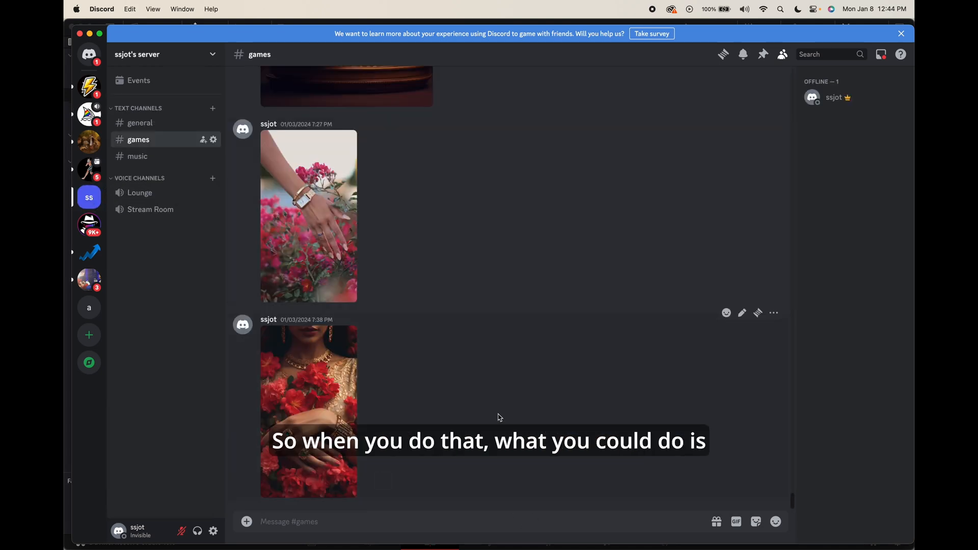
right_click(321, 386)
click(396, 511)
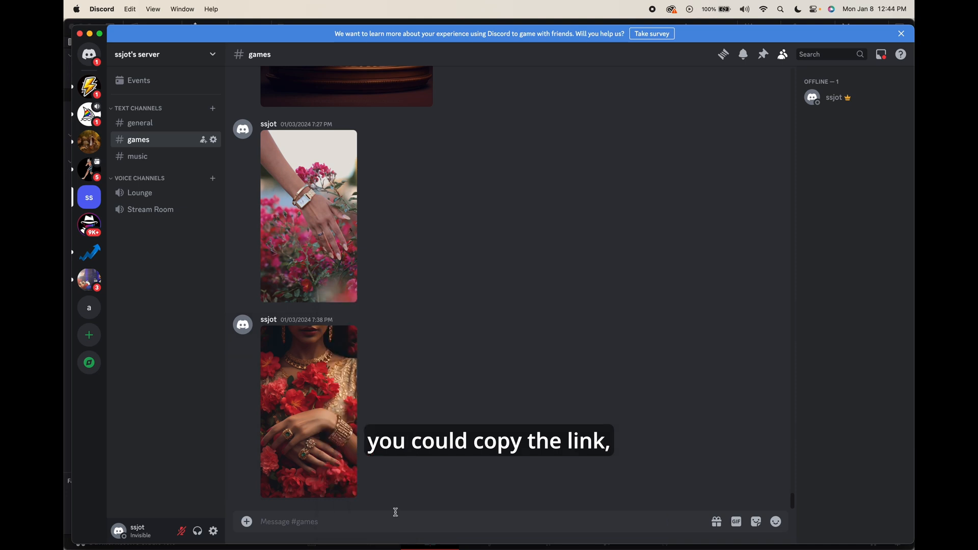
Start an imagine command in the Midjourney server's newbies-14 channel and paste the copied image link as its prompt
click(90, 114)
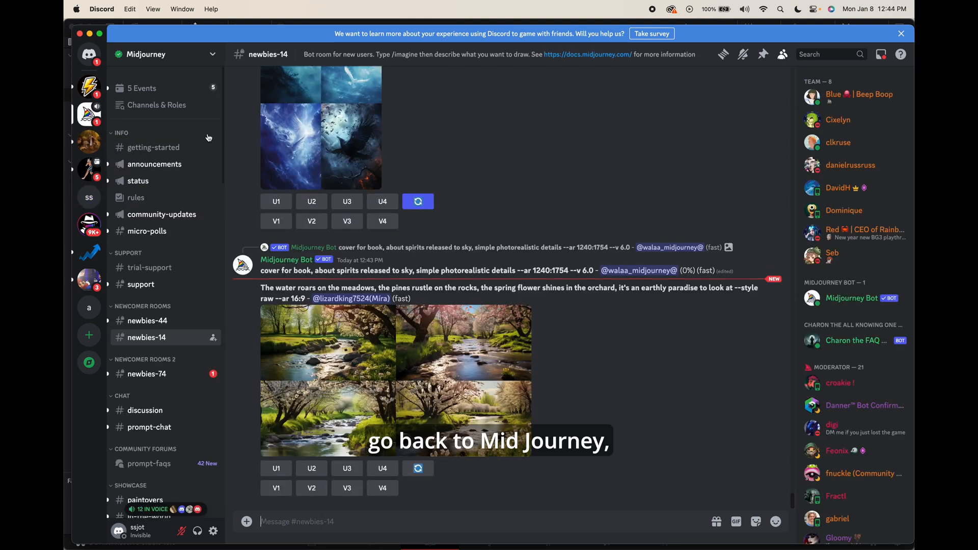
text(/imagin)
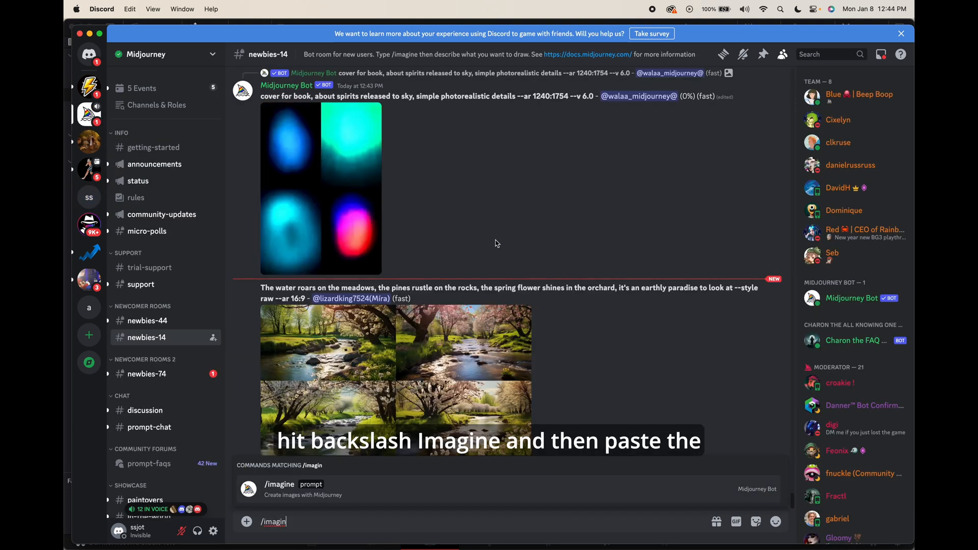
click(519, 494)
key(super+v)
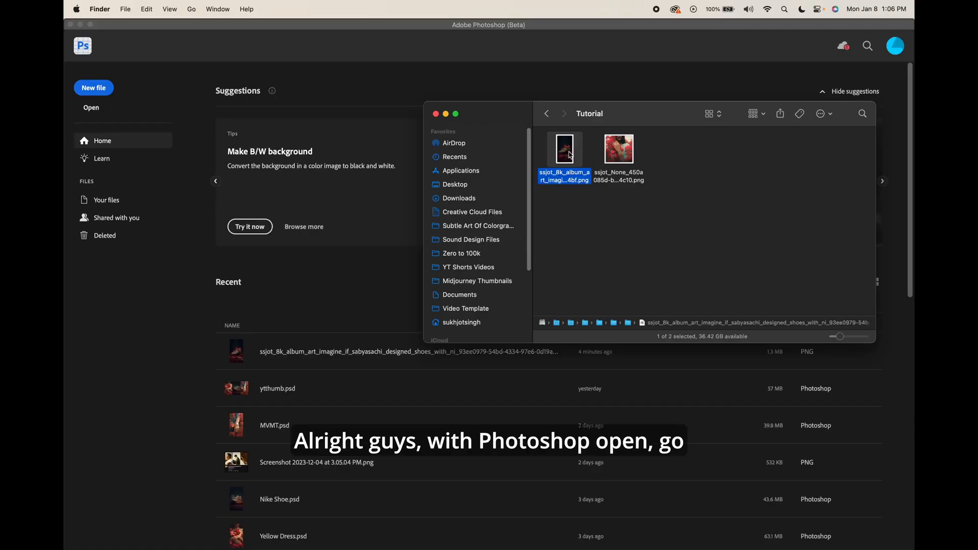
Switch to Photoshop, open the shoe PNG from the Tutorial folder, and place the square pink-flower and jewellery PNG over it
drag(565, 149, 295, 286)
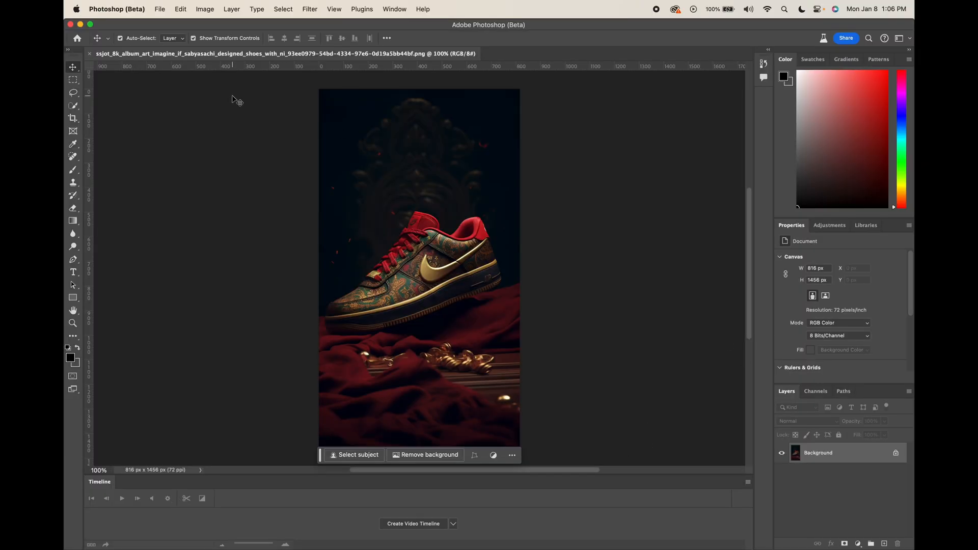
mouse_move(118, 541)
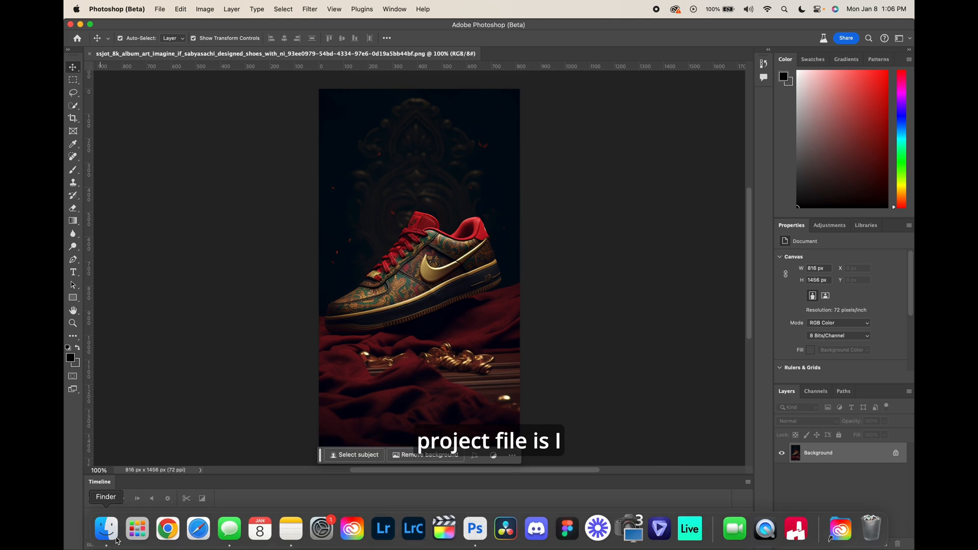
click(108, 536)
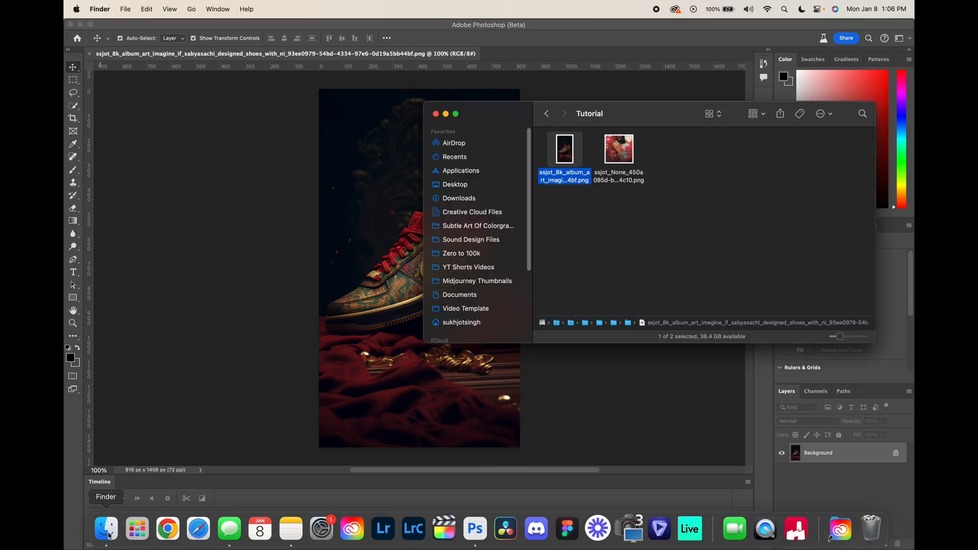
drag(626, 152, 368, 251)
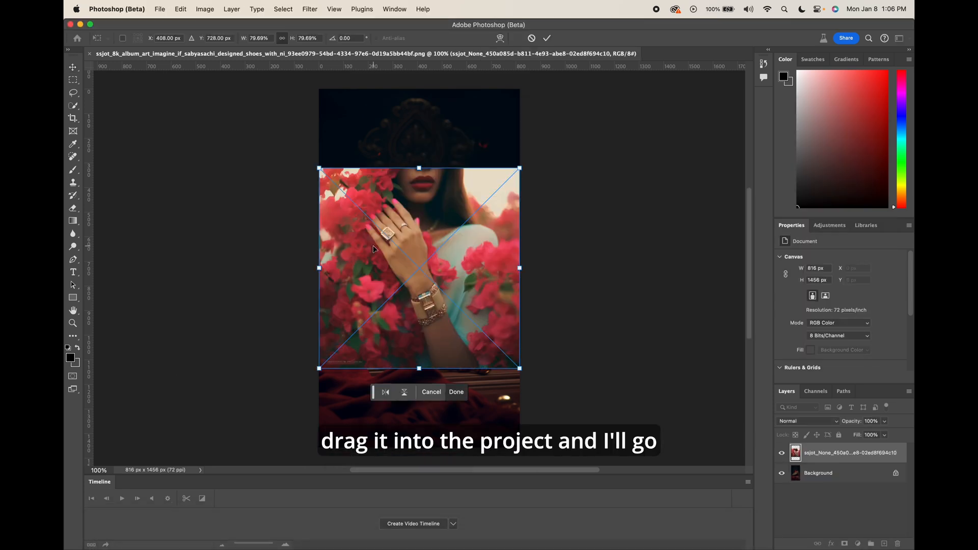
click(457, 392)
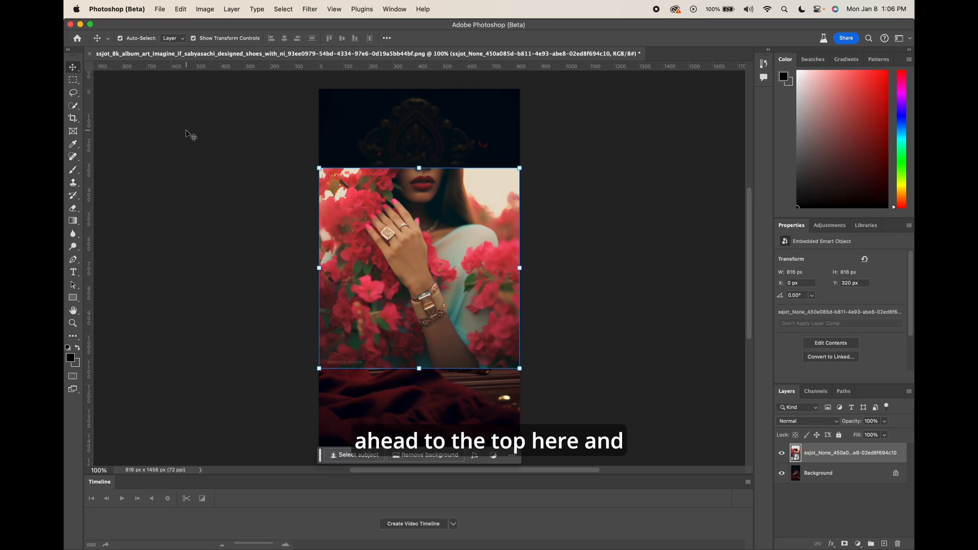
Add horizontal guides along the upper and lower edges of the placed square image, and delete that image
drag(105, 70, 105, 168)
drag(126, 70, 135, 373)
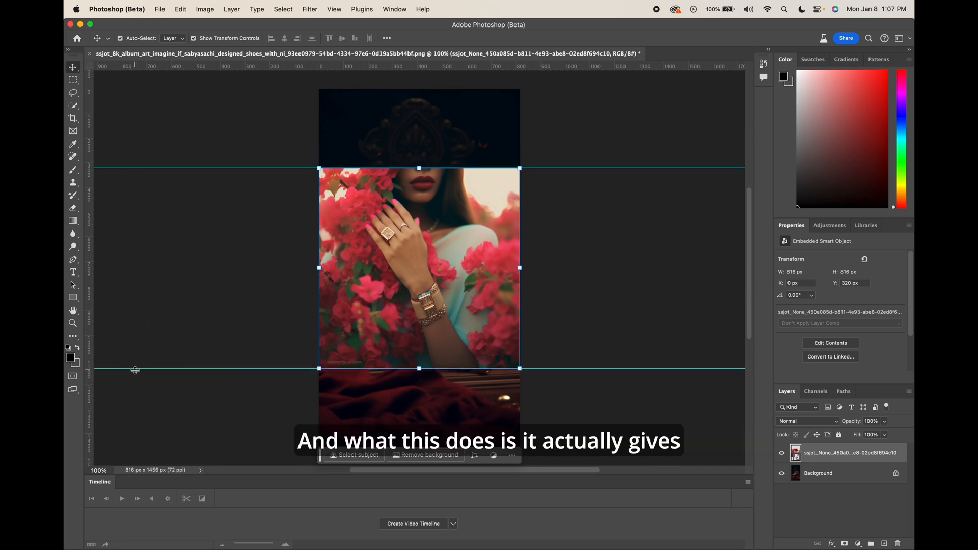
key(Delete)
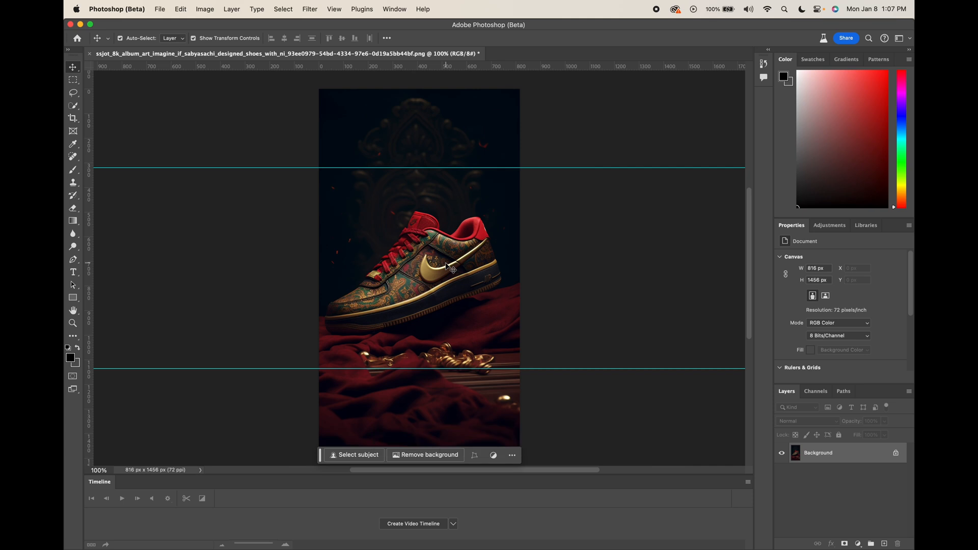
Unlock the background shoe layer and scale it down to about 80%, keeping its right edge against the canvas edge
click(895, 454)
drag(321, 268, 359, 267)
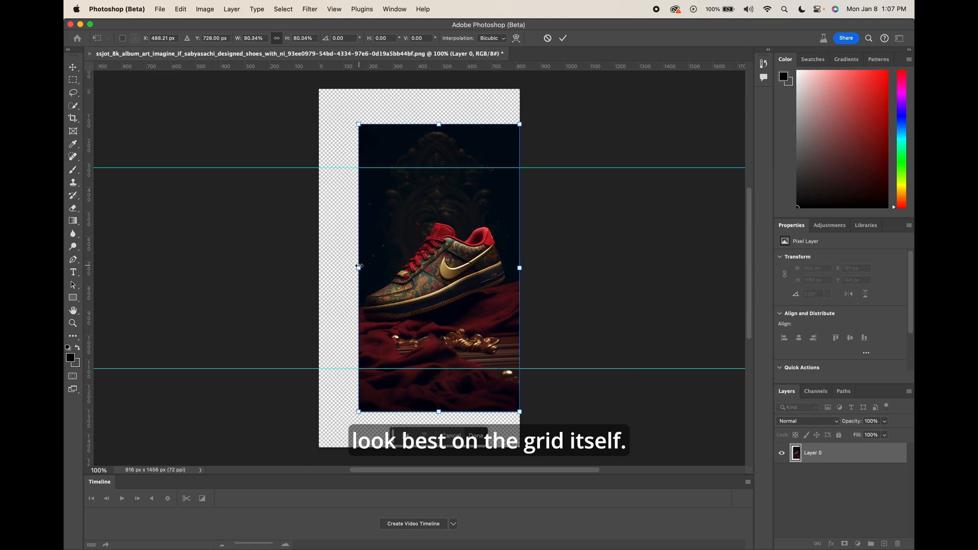
key(Return)
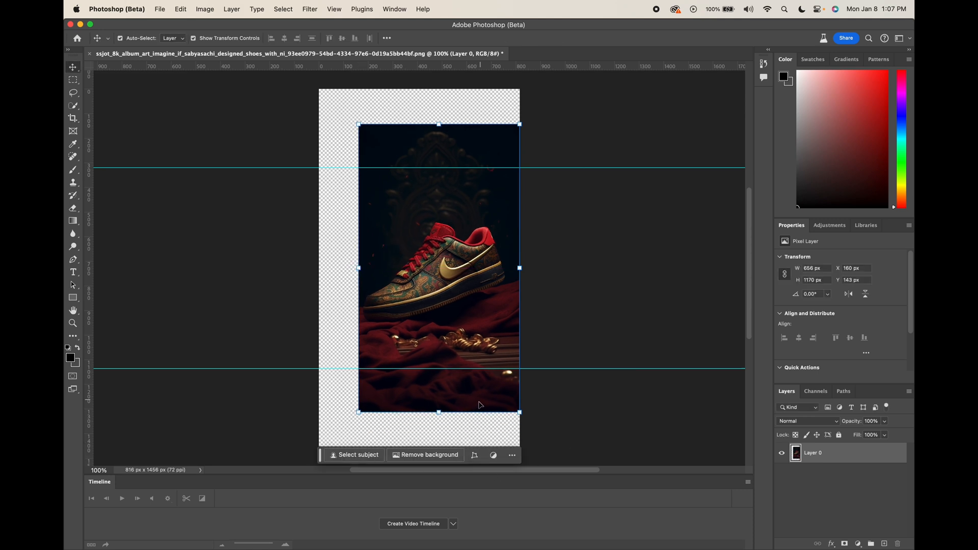
Select the empty strip above the shoe image with the Rectangular Marquee and run Generative Fill on it without a prompt
click(74, 80)
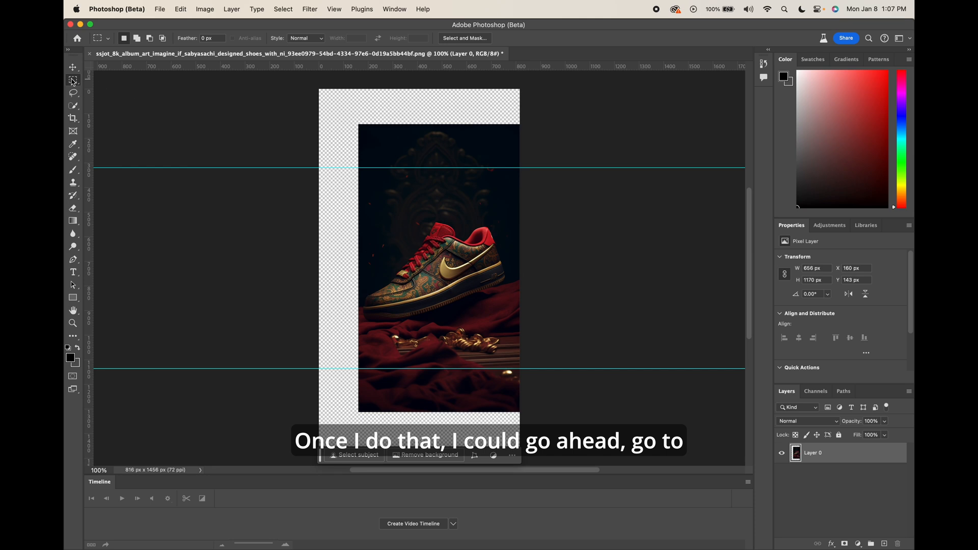
click(72, 80)
click(128, 79)
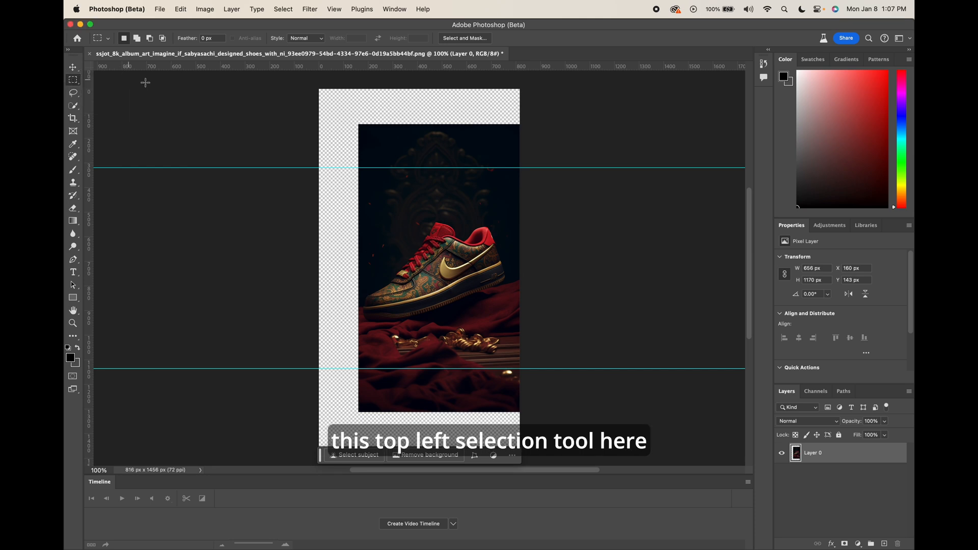
click(530, 124)
drag(528, 125, 255, 81)
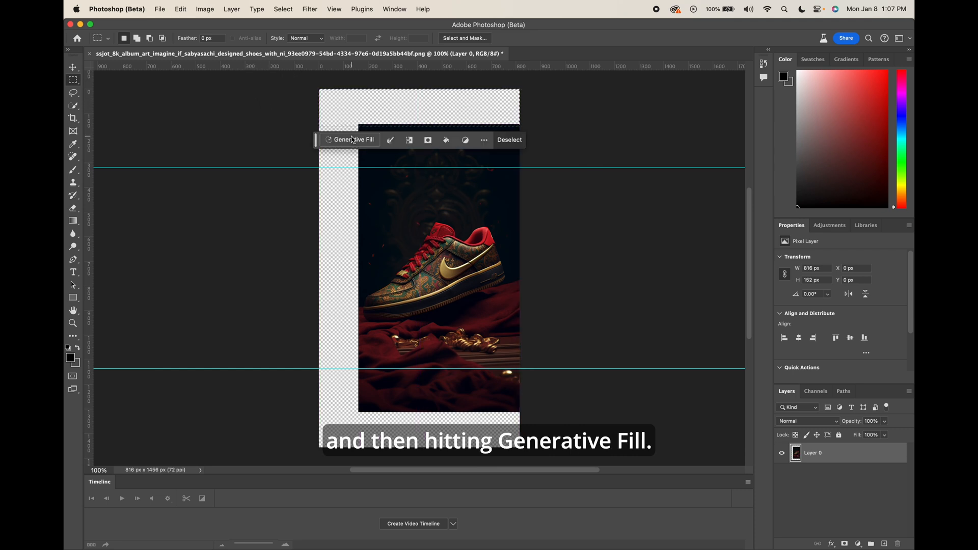
click(353, 140)
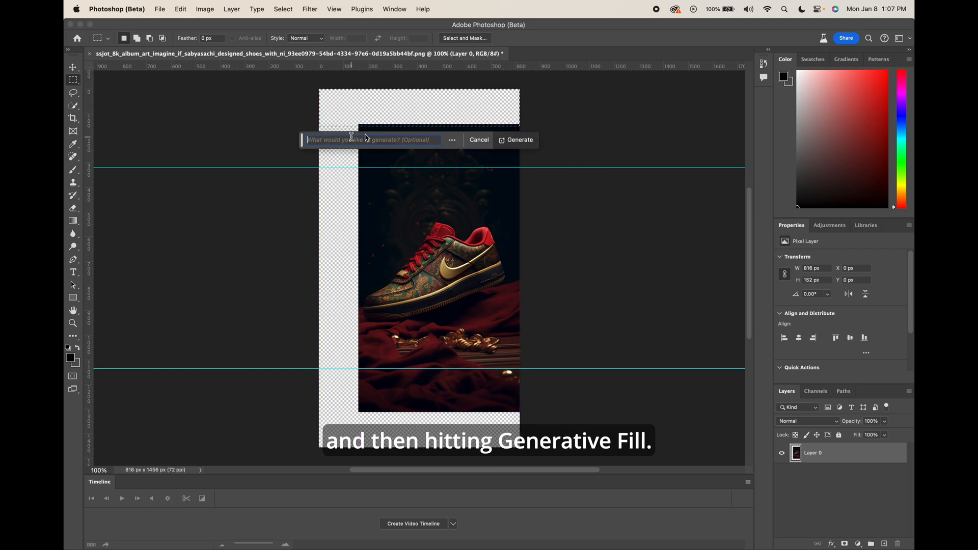
click(523, 142)
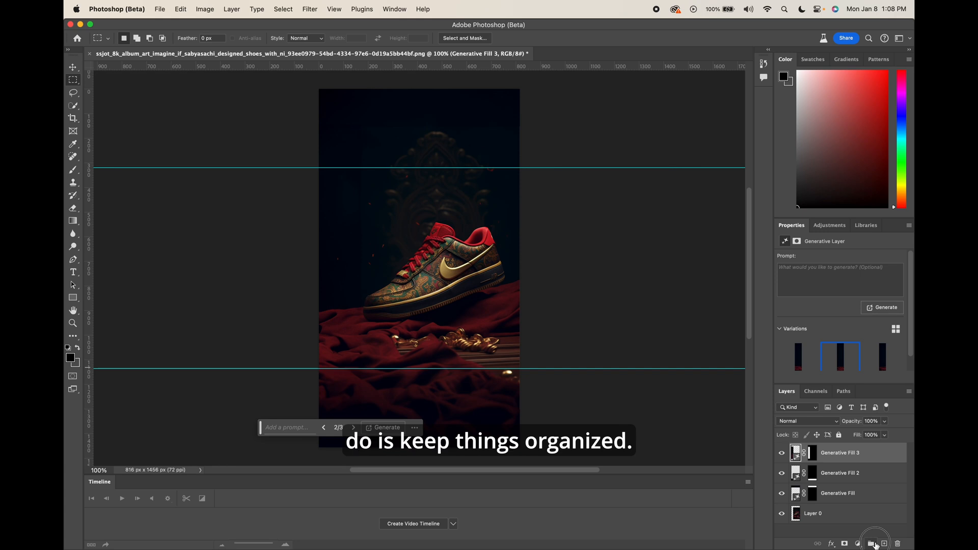
Create a layer group and move the three Generative Fill layers into it
click(872, 544)
click(868, 506)
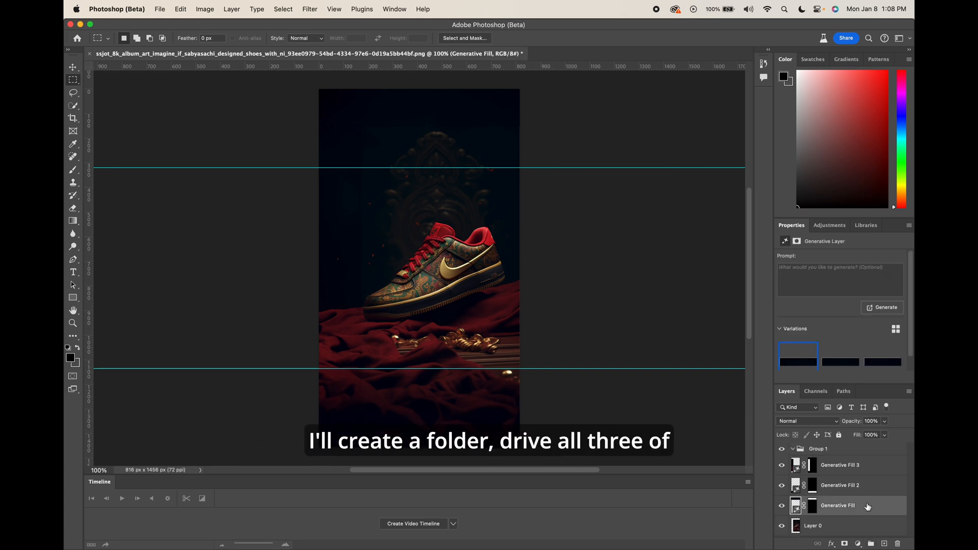
double_click(868, 465)
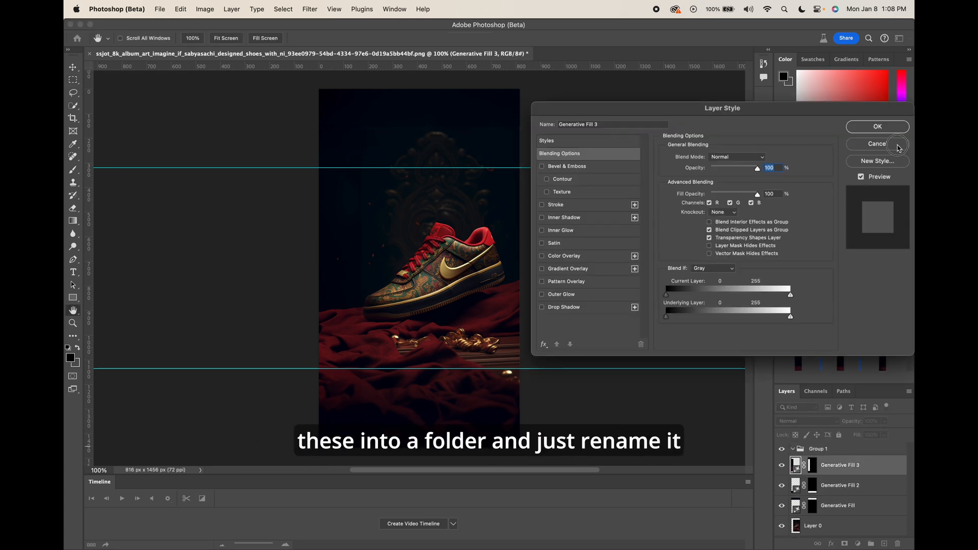
key(Escape)
click(873, 506)
shift+click(869, 469)
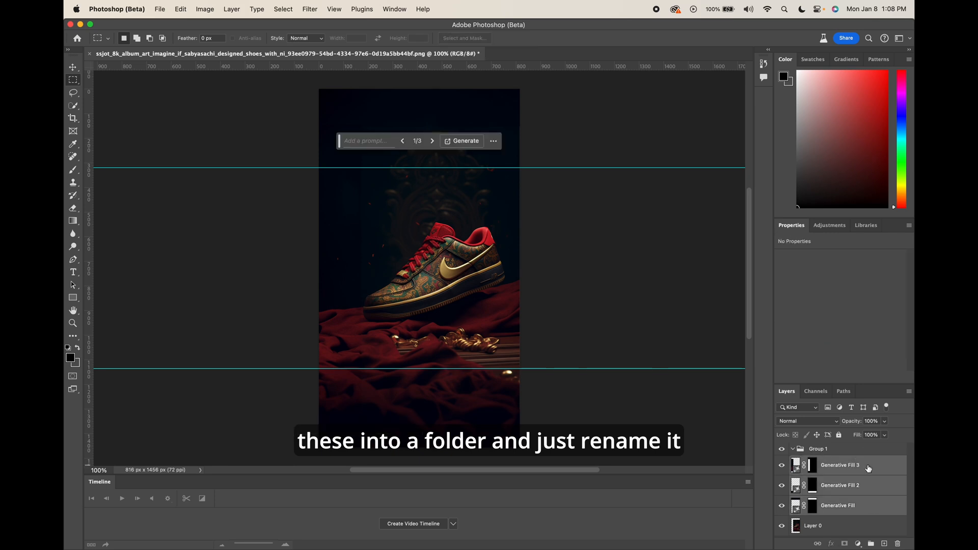
drag(841, 467, 821, 453)
Rename the new layer group "Generative Fill" and collapse it
double_click(818, 450)
text(Generative Fill)
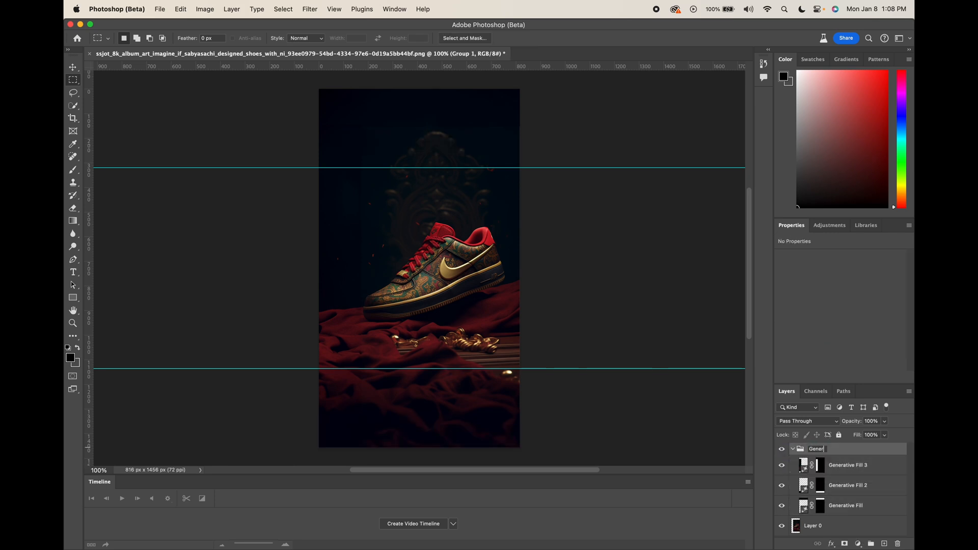
click(834, 497)
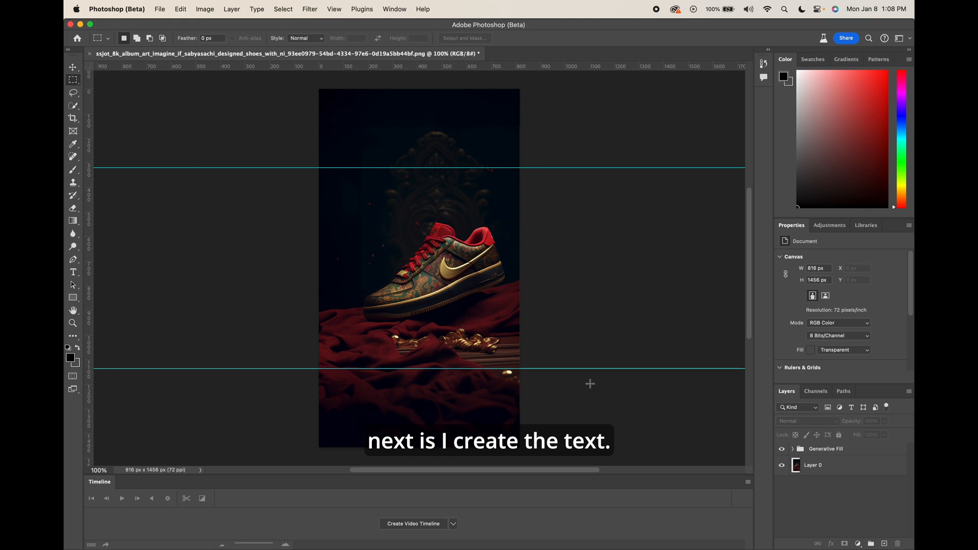
Draw a text box over the dark area beside the shoe and enter "Nike Collab" in it
click(72, 273)
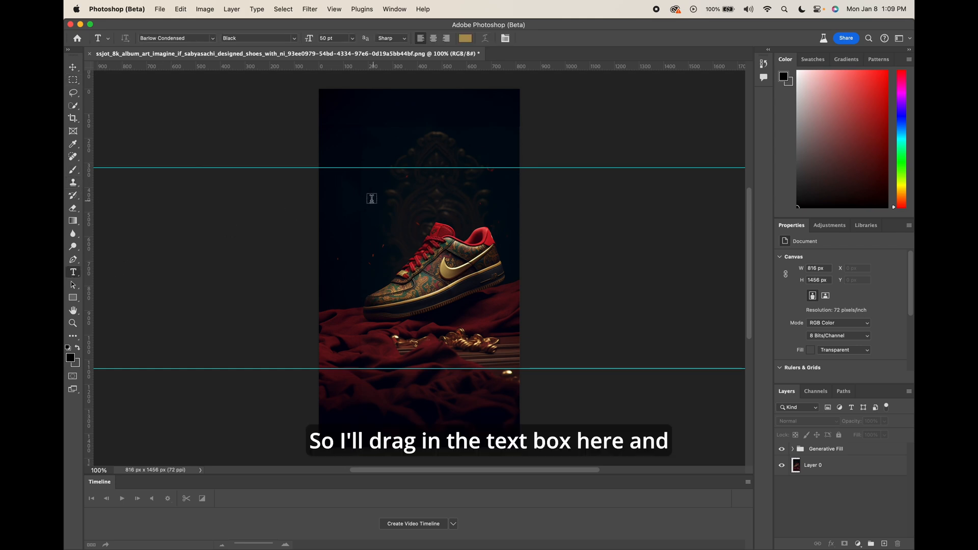
drag(333, 209, 440, 280)
text(Nike Collab)
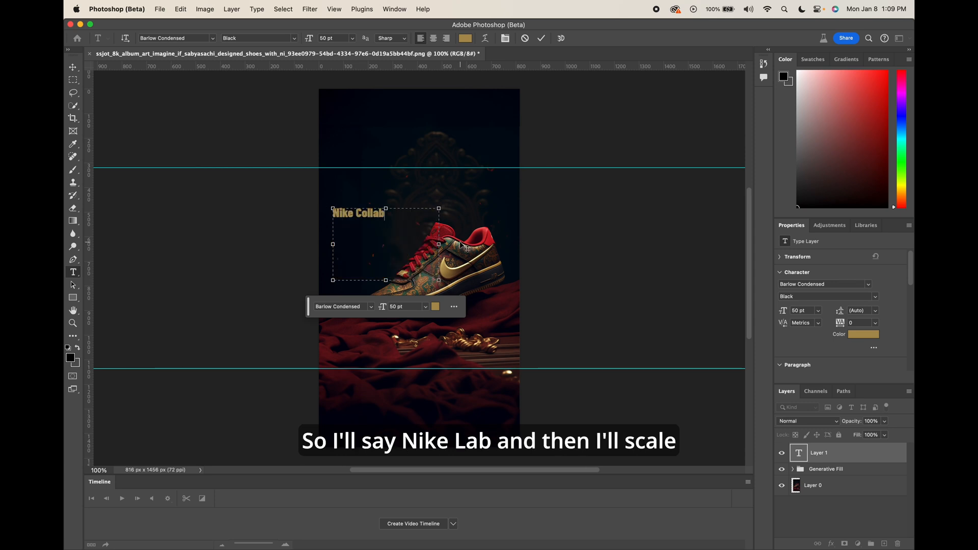
Set the font size of the whole "Nike Collab" text to 125 pt
click(410, 245)
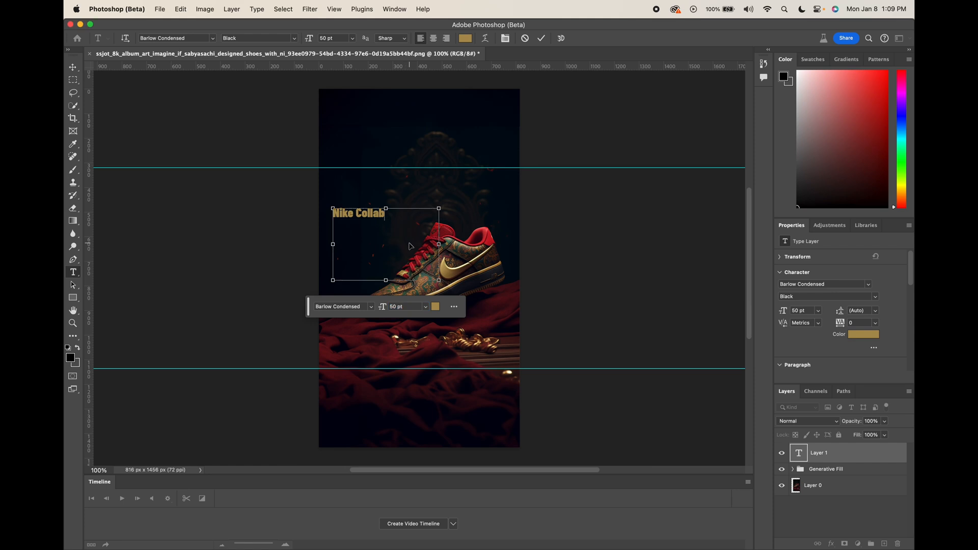
key(super+a)
click(410, 307)
text(125)
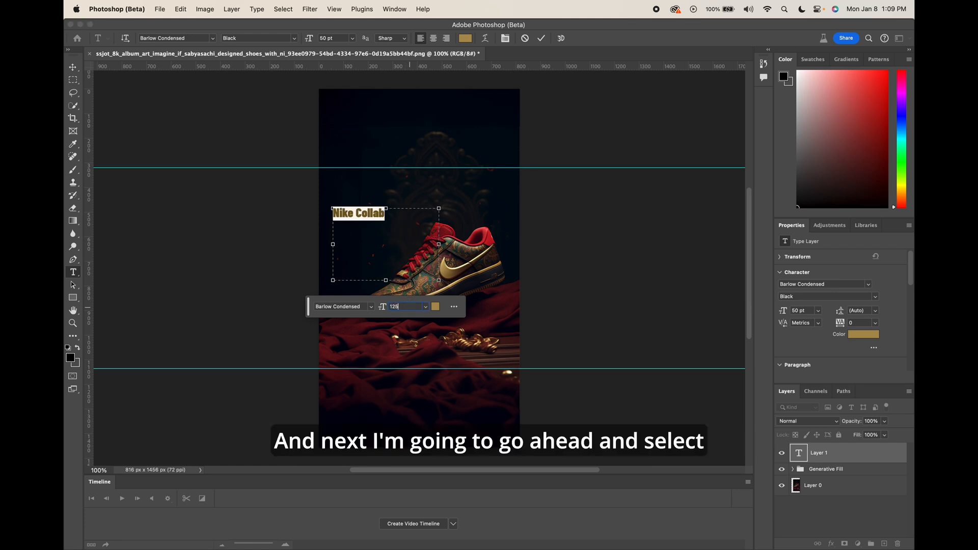
key(Return)
key(super+Return)
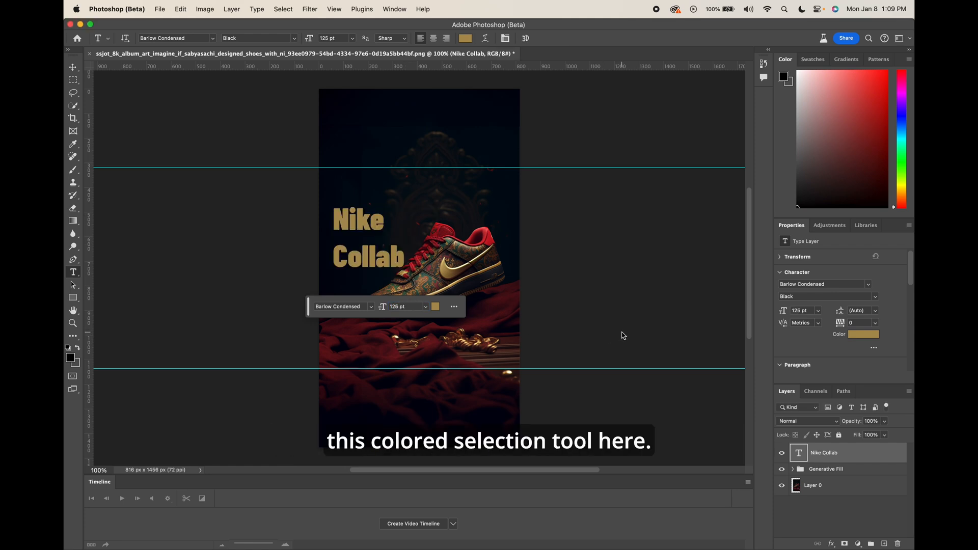
Try several colours sampled from the shoe on the "Nike Collab" text, and apply the gold of the swoosh
click(436, 307)
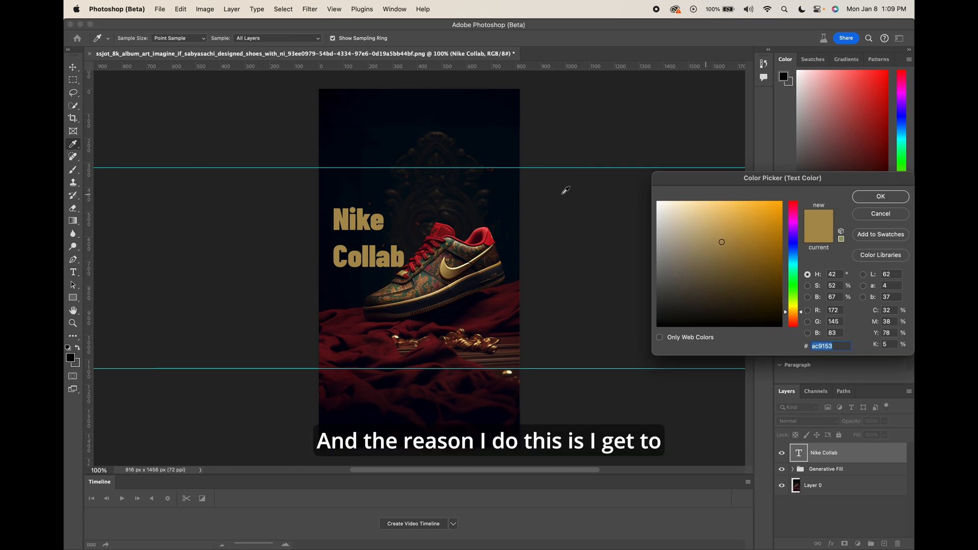
click(453, 235)
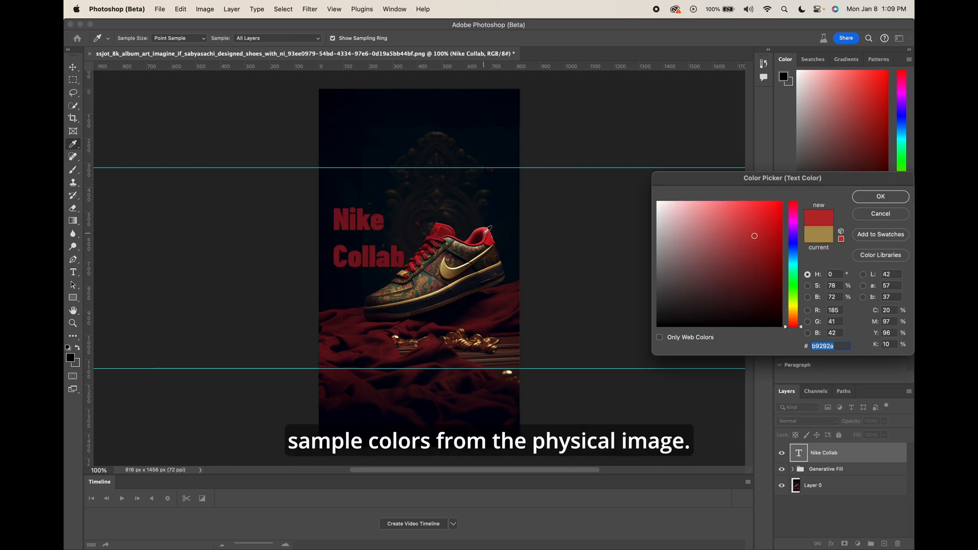
click(445, 267)
click(426, 265)
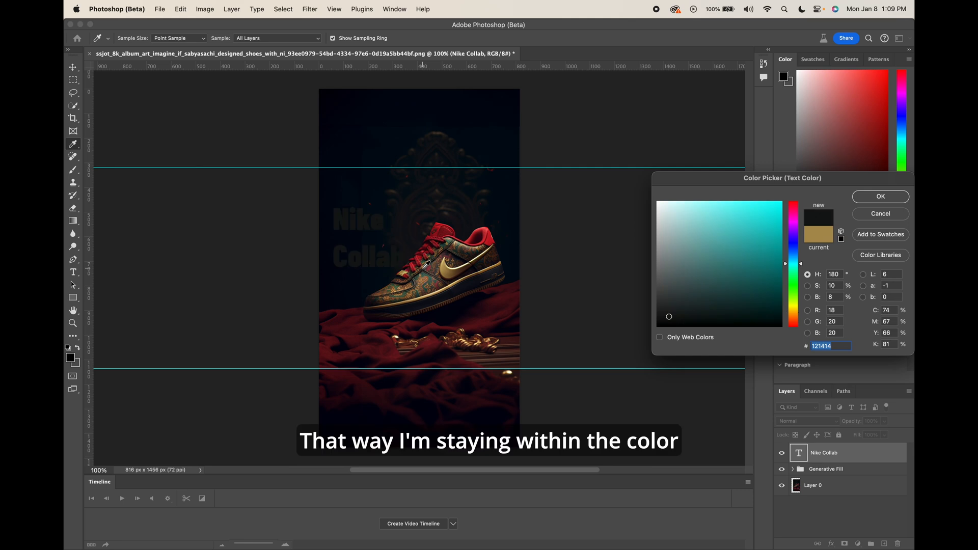
click(401, 287)
click(406, 298)
click(439, 289)
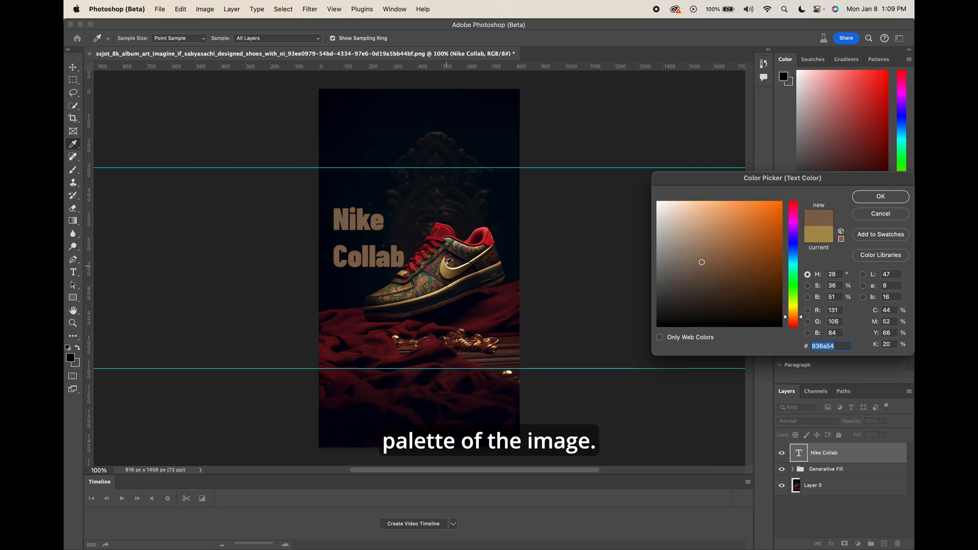
click(449, 263)
key(Return)
Copy the shoe from Layer 0 to its own layer with Select Subject, move it above the text, and select the Nike Collab layer
click(844, 490)
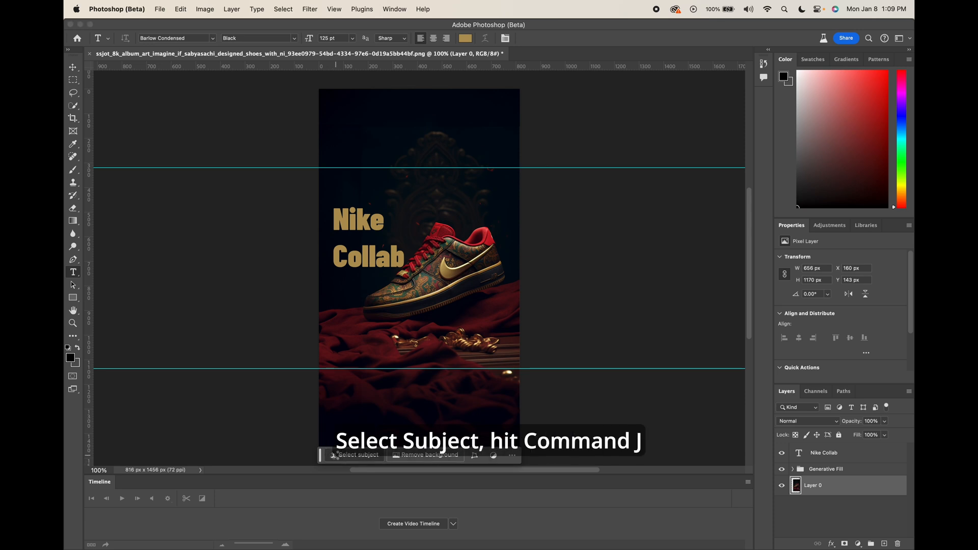
click(340, 456)
key(super+j)
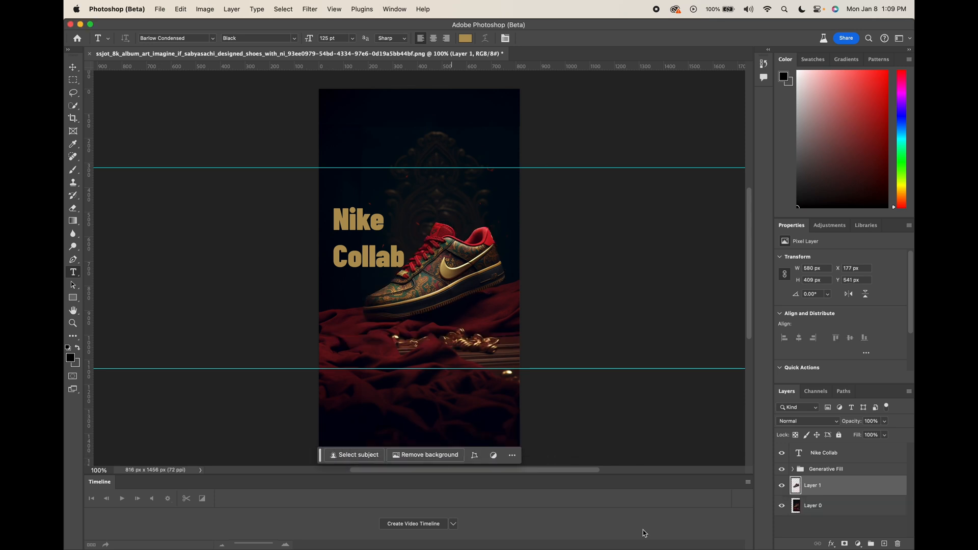
drag(846, 490, 823, 448)
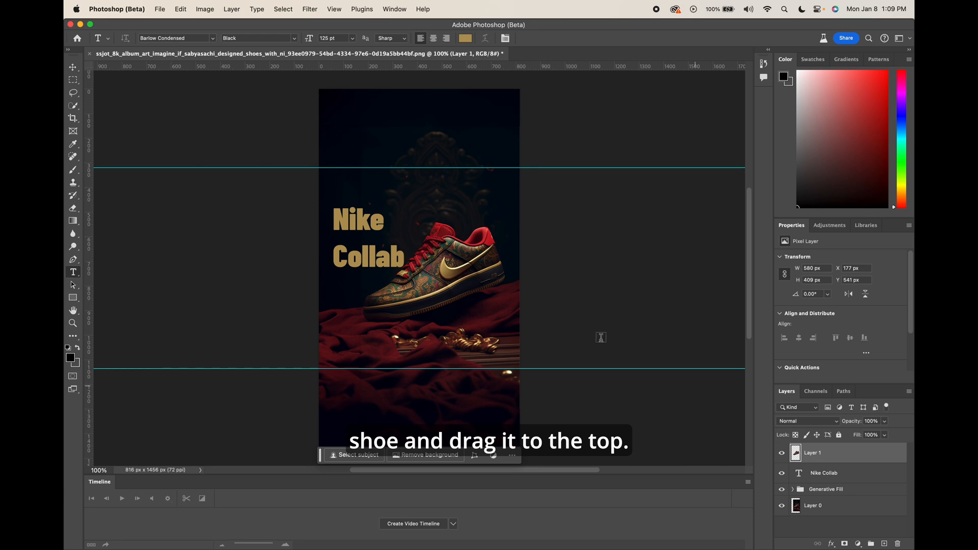
click(861, 473)
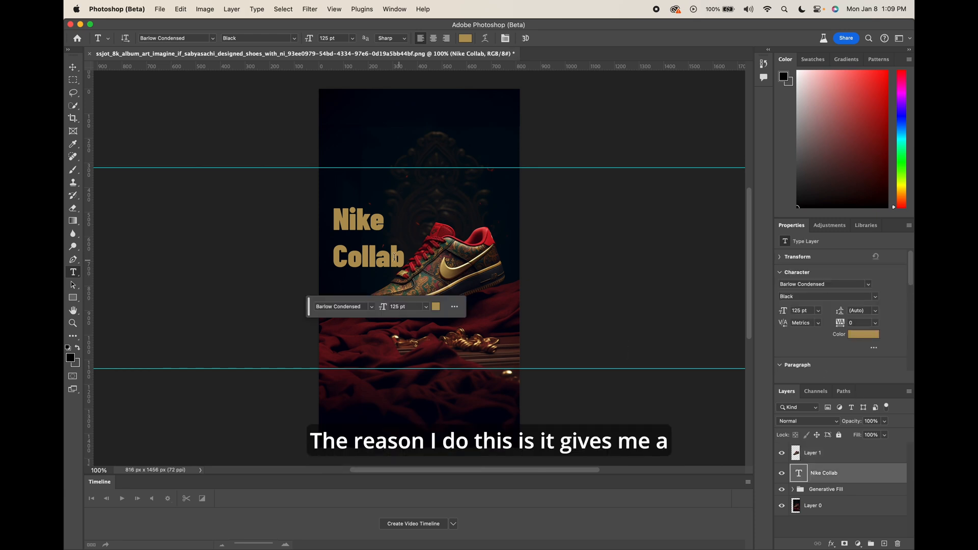
Shift the "Nike Collab" text slightly toward the shoe so that the end of "Collab" tucks behind it
click(73, 67)
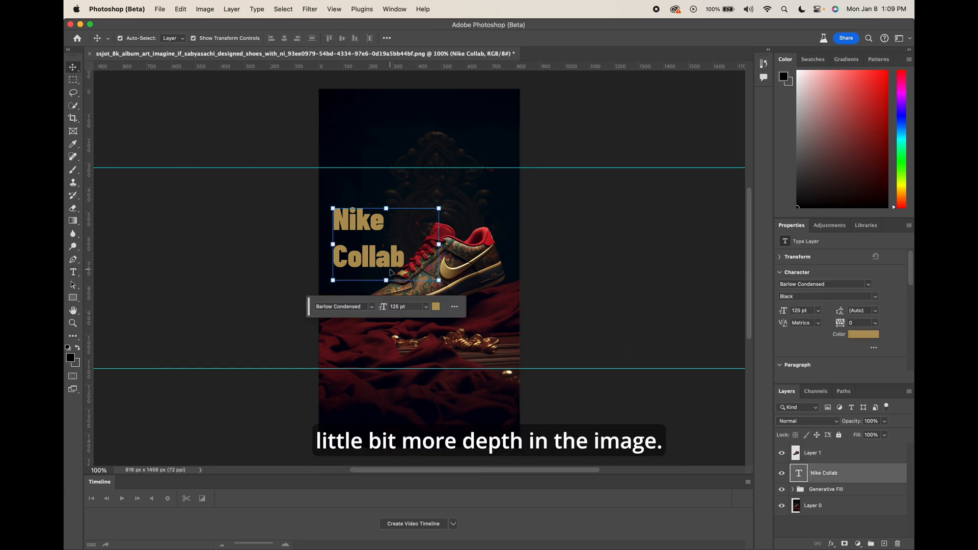
drag(393, 265, 400, 269)
click(117, 247)
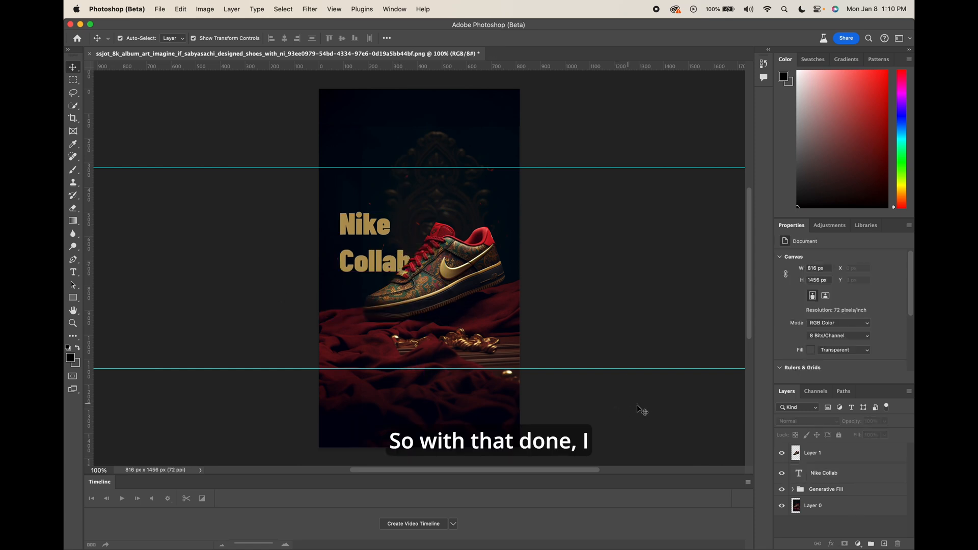
Draw a thin rectangle about 719 px wide and 15 px high just below the "Nike Collab" text, running across the shoe
click(74, 298)
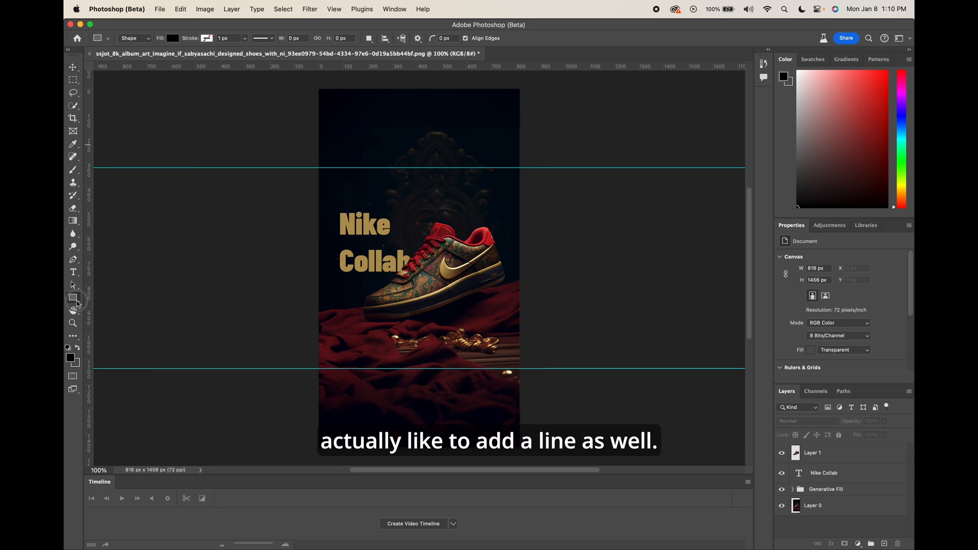
click(119, 297)
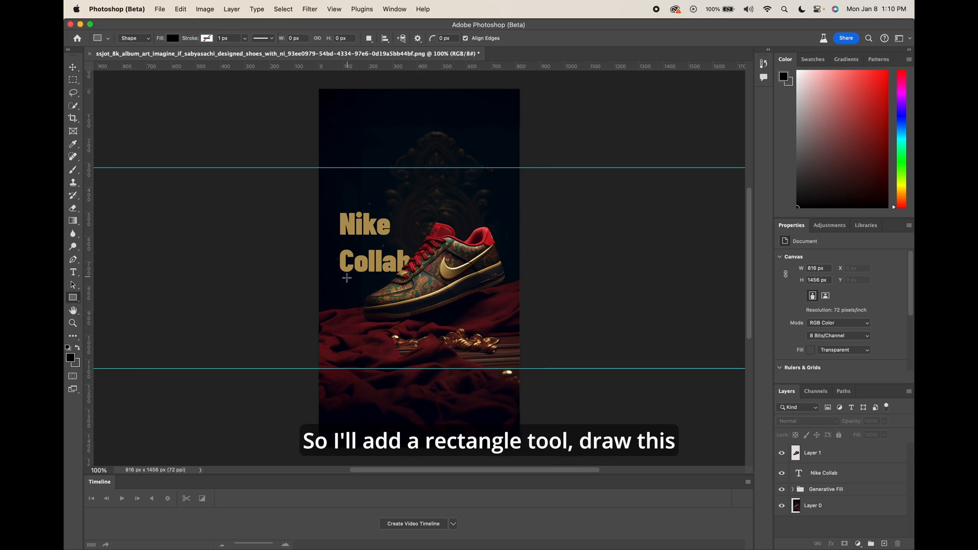
drag(341, 278, 518, 281)
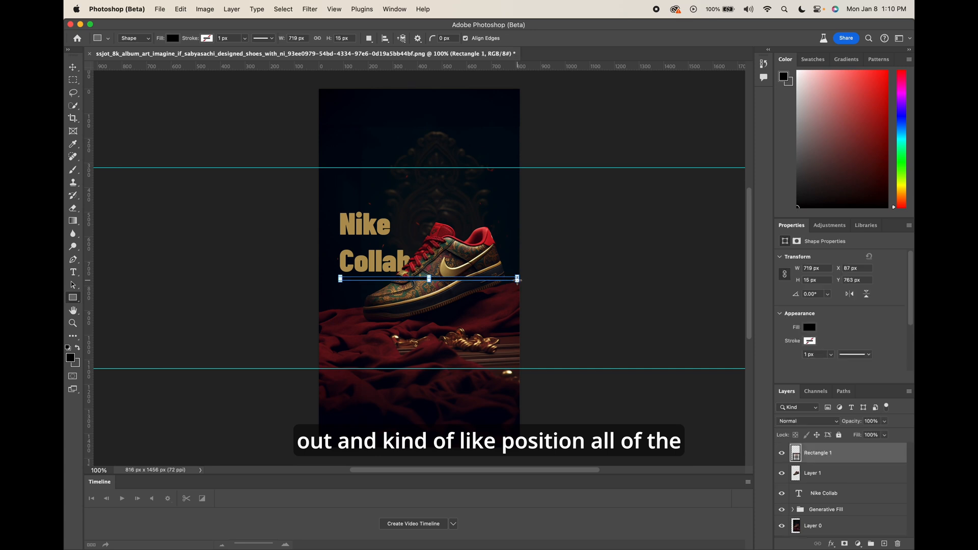
Fill the rectangle with the recently used gold and place its layer beneath the shoe cutout on Layer 1
click(173, 39)
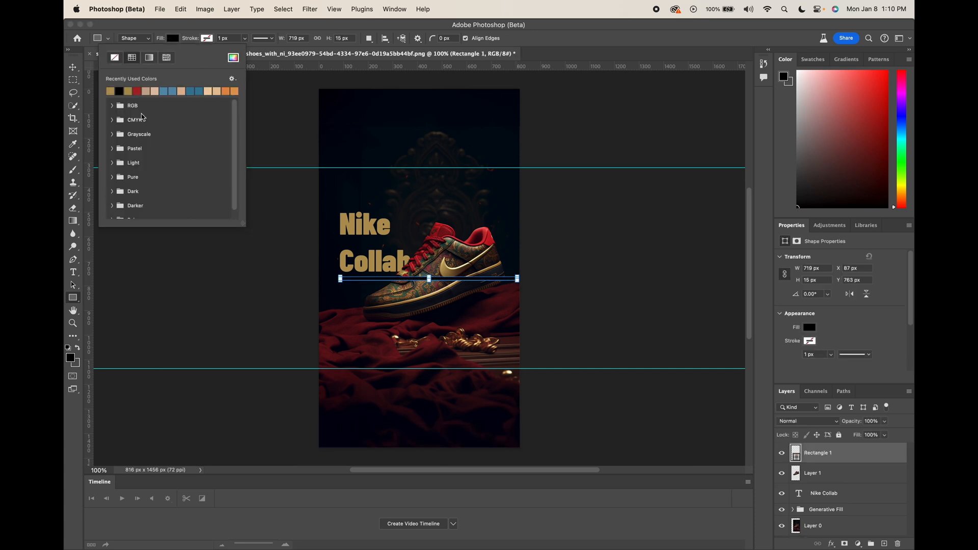
click(109, 91)
drag(866, 453, 866, 481)
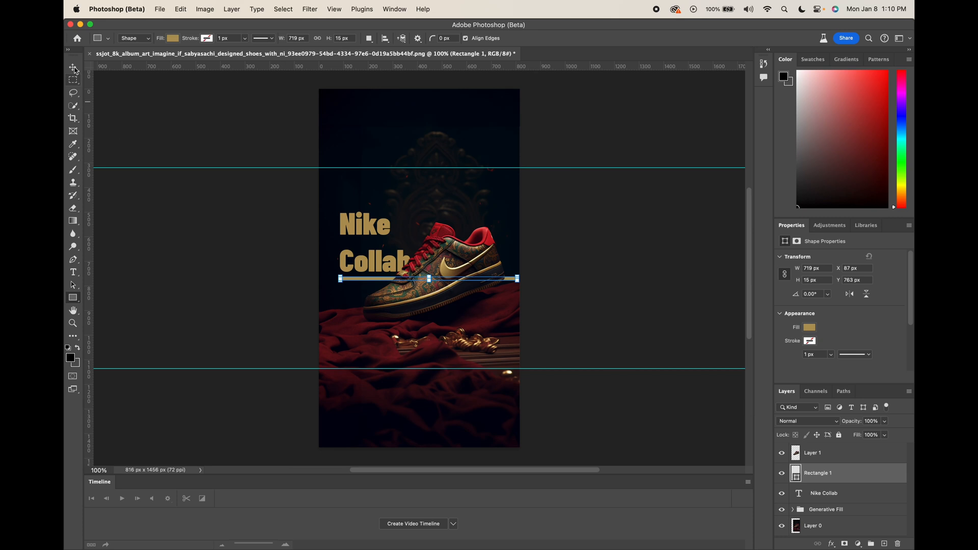
Move the gold line and the "Nike Collab" text slightly left so their starting edges align, with the line at X 49 px
click(73, 67)
click(353, 280)
drag(354, 280, 347, 280)
click(666, 310)
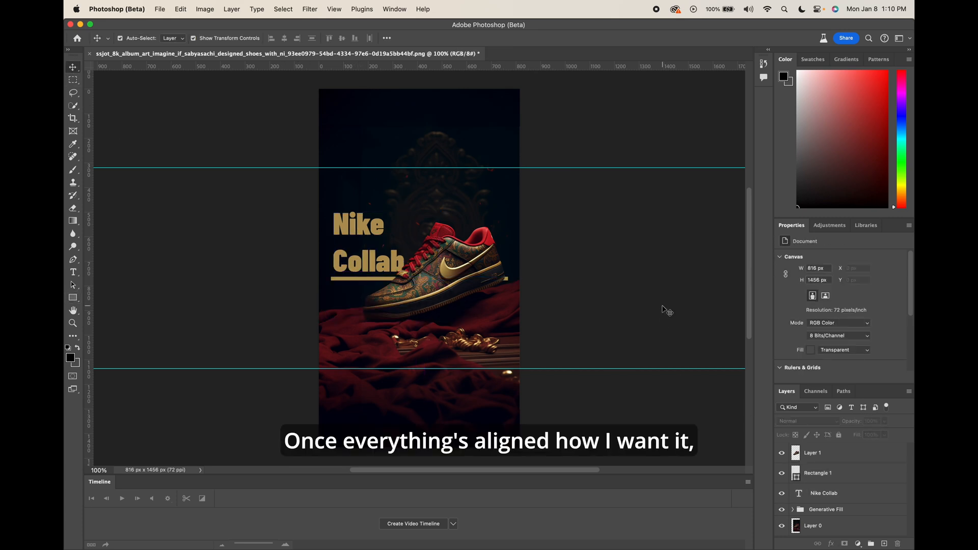
Add a Bevel & Emboss effect to the "Nike Collab" text layer, with the Emboss style, Chisel Hard technique and 553% depth
double_click(868, 497)
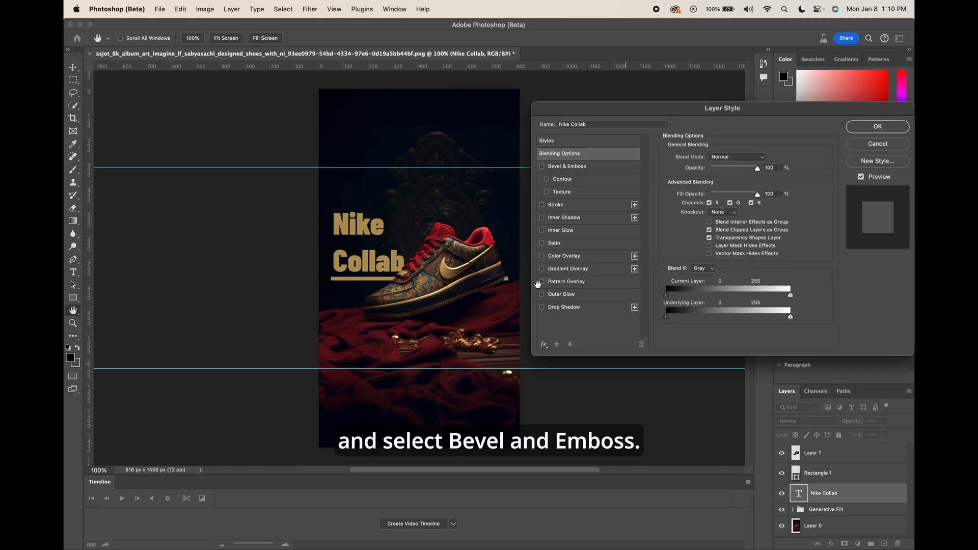
click(543, 167)
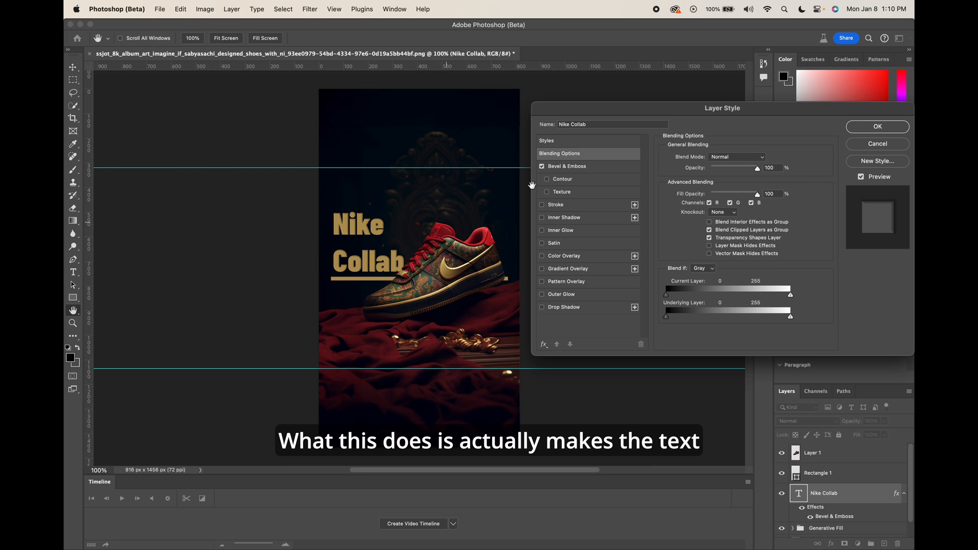
click(600, 166)
drag(712, 180, 732, 182)
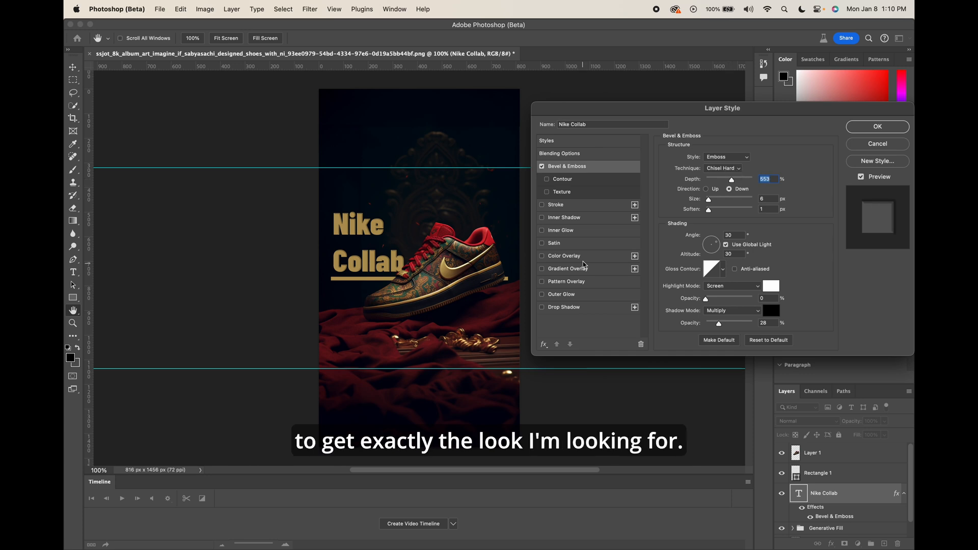
Try a pattern overlay and a gradient overlay on the "Nike Collab" text and switch both off again
click(542, 282)
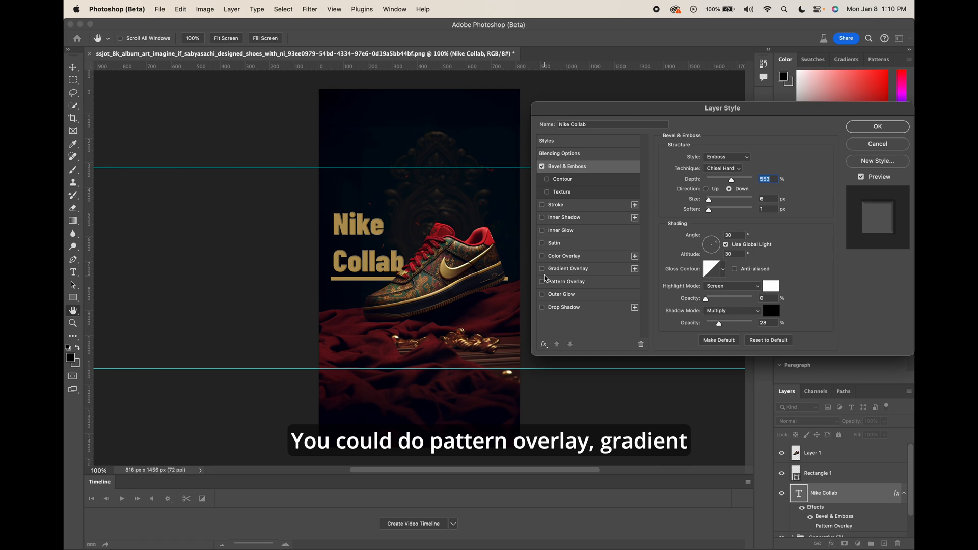
click(542, 269)
click(579, 270)
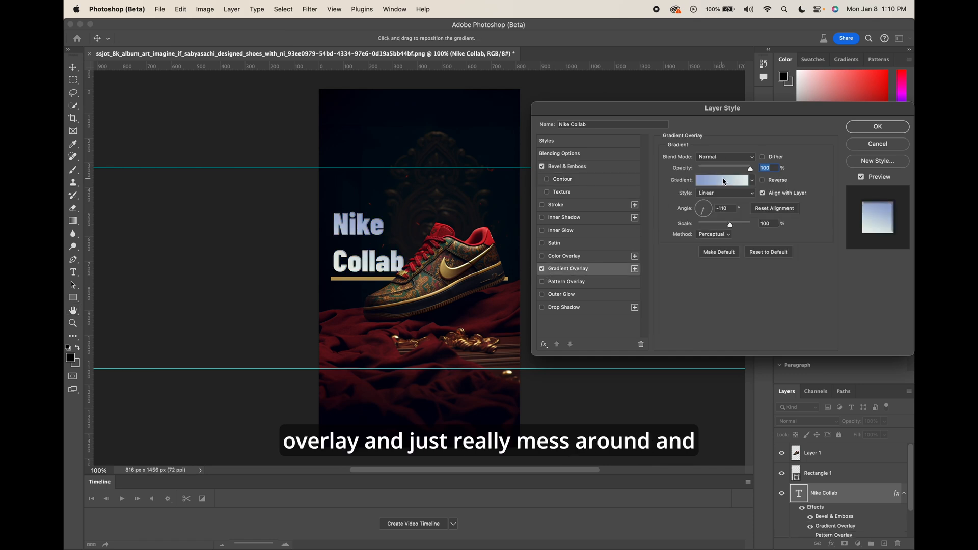
click(721, 181)
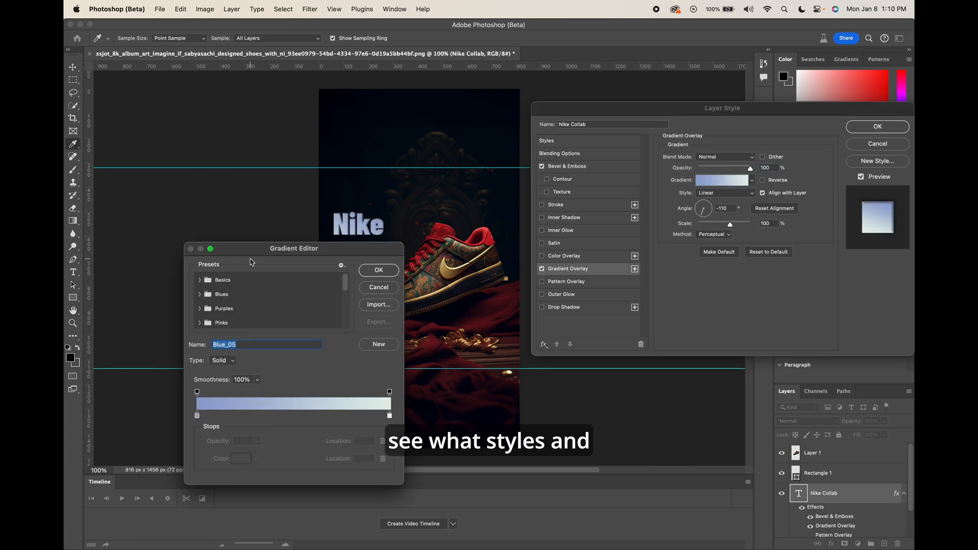
click(380, 288)
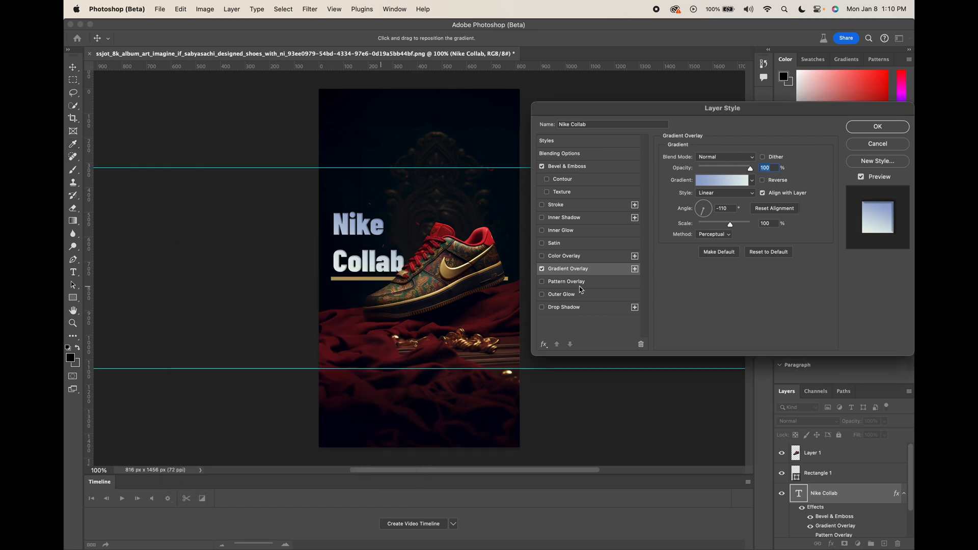
click(543, 269)
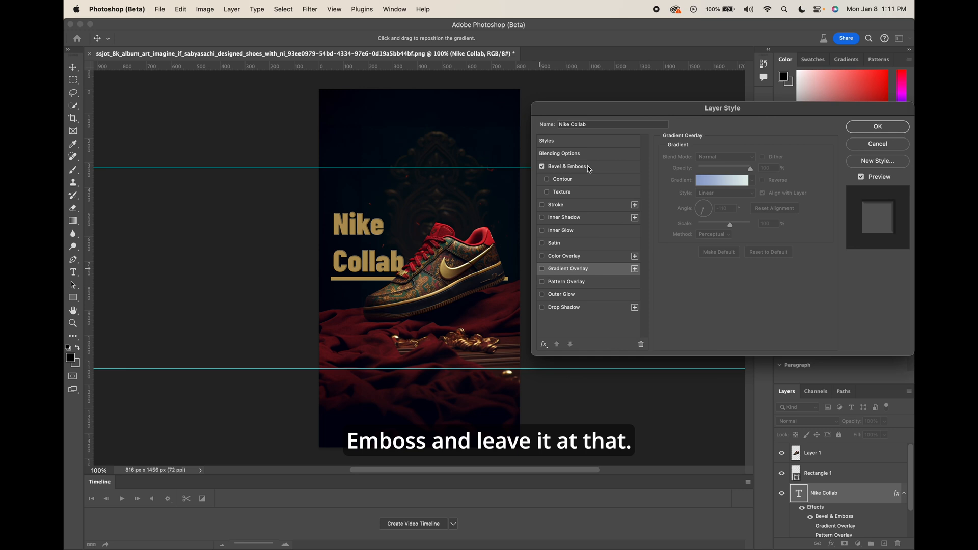
Apply the text's layer style with only Bevel & Emboss, and give the Rectangle 1 line a Bevel & Emboss effect too
click(899, 130)
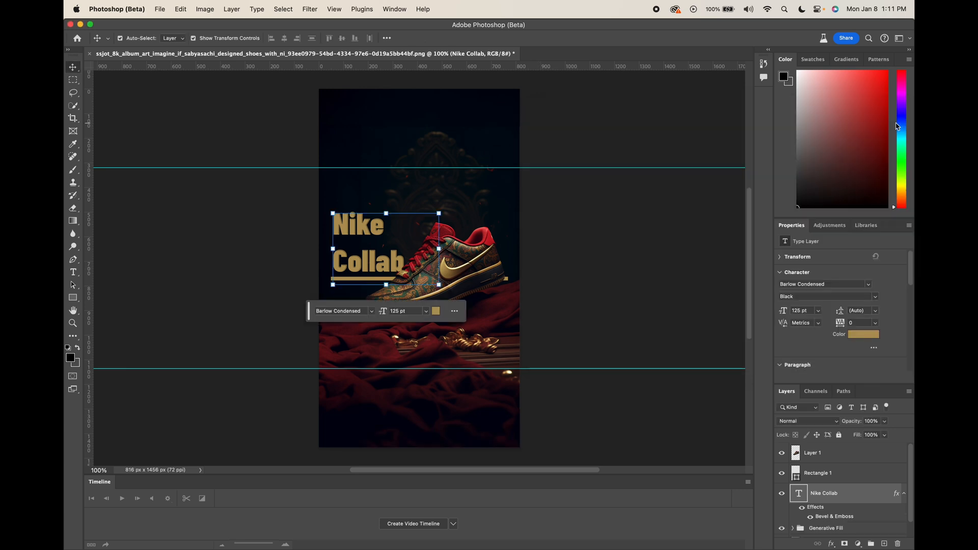
scroll(876, 499, down, 1)
double_click(861, 455)
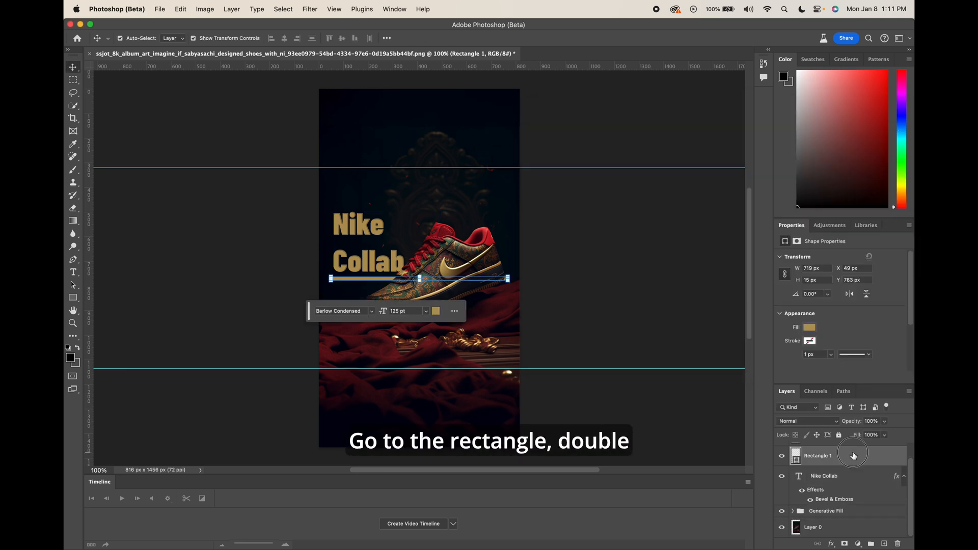
click(542, 167)
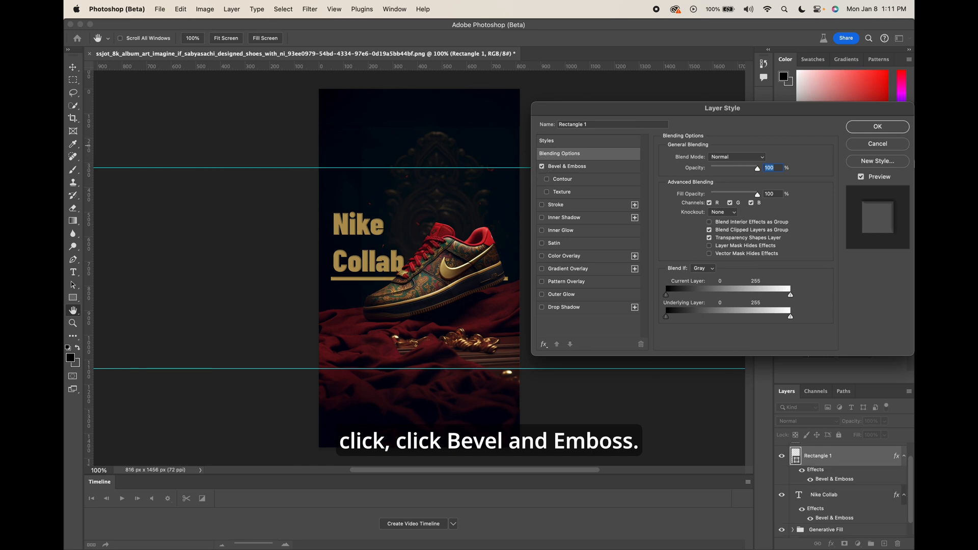
click(892, 131)
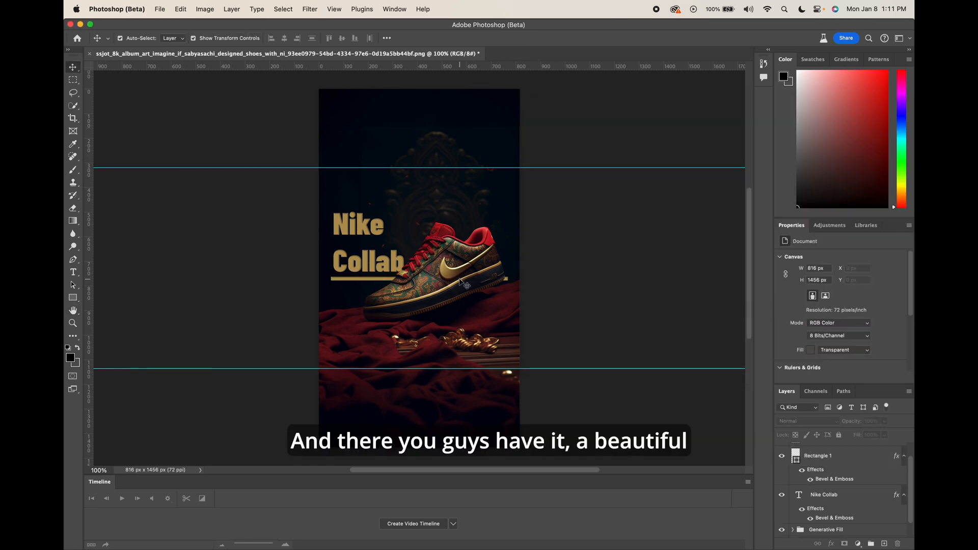
Start exporting the finished shoe poster as an image file
click(161, 7)
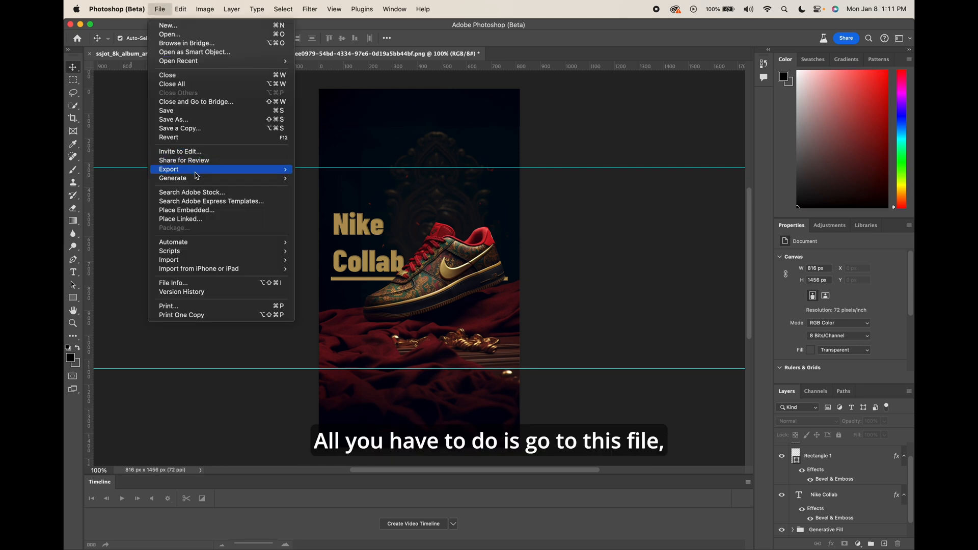
mouse_move(195, 171)
click(367, 172)
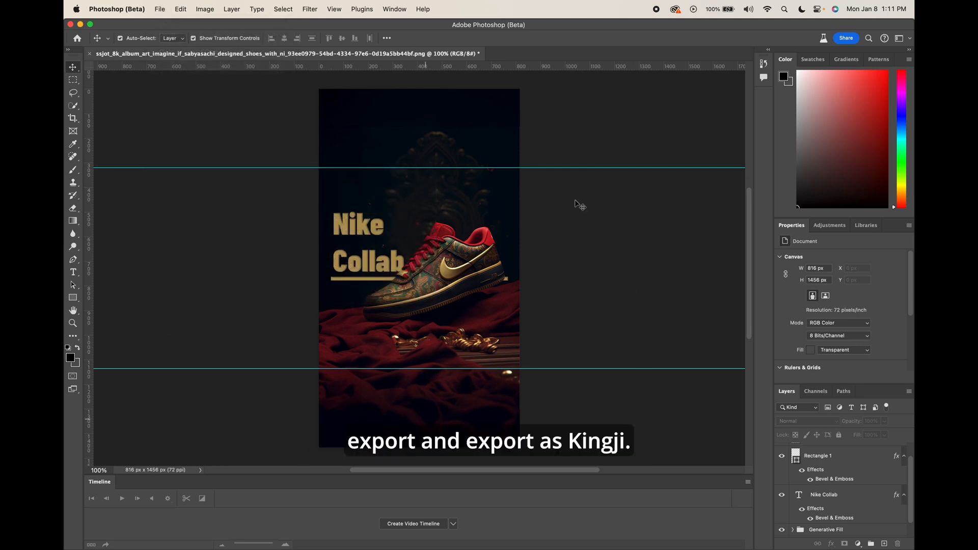